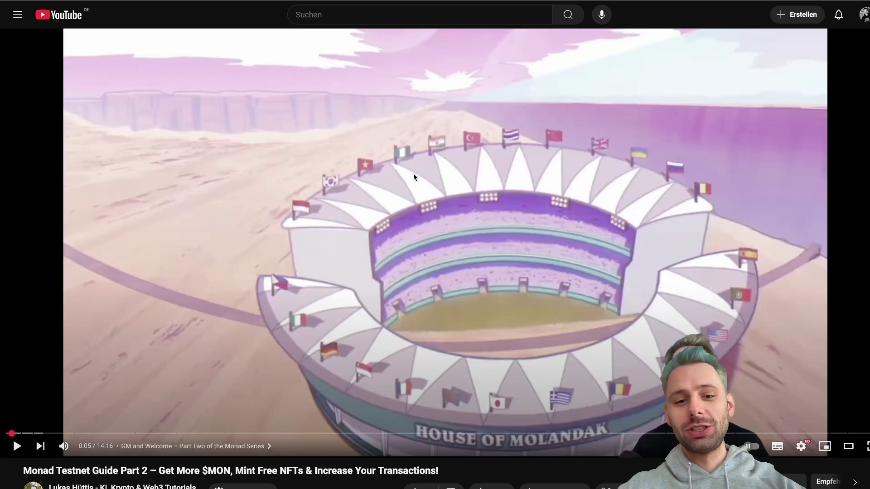
- Scroll past the paused Monad Testnet Guide video to reach Monad's X posts
{"action": "scroll", "coordinate": [413, 175], "scroll_direction": "down", "scroll_amount": 1}
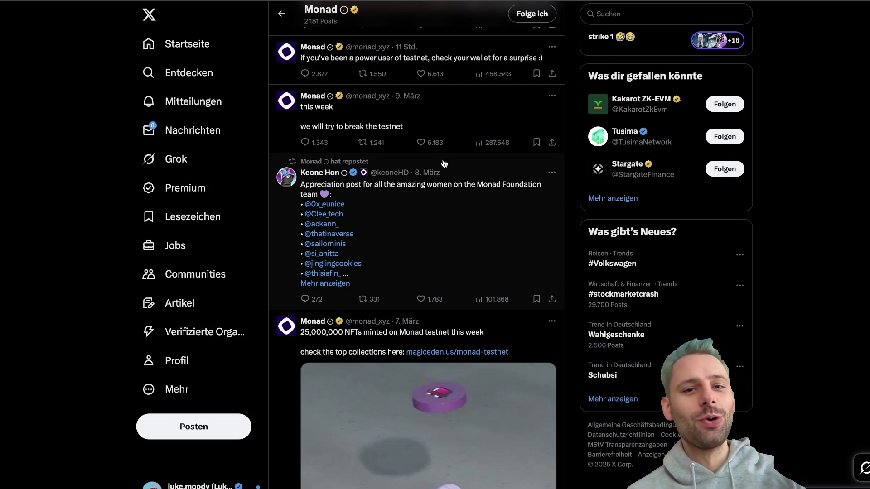
- Scroll up and down through the Monad X profile's recent testnet posts
{"action": "scroll", "coordinate": [444, 163], "scroll_direction": "up", "scroll_amount": 2}
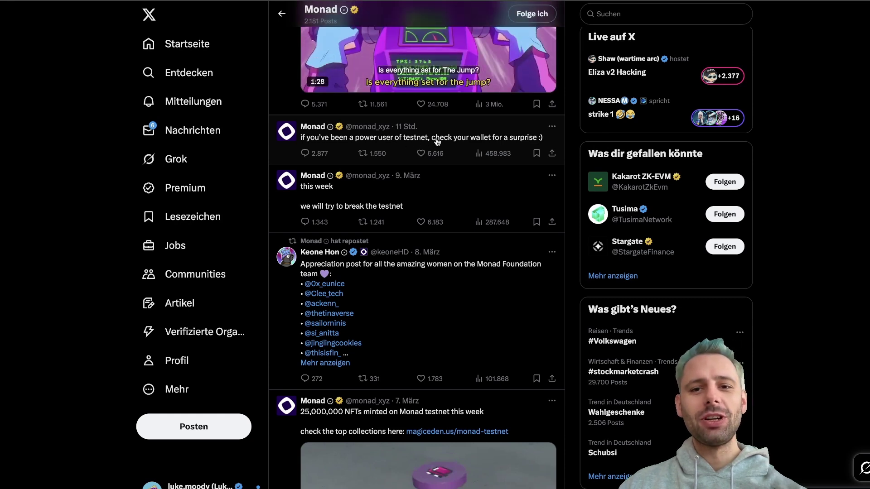
{"action": "scroll", "coordinate": [444, 142], "scroll_direction": "up", "scroll_amount": 1}
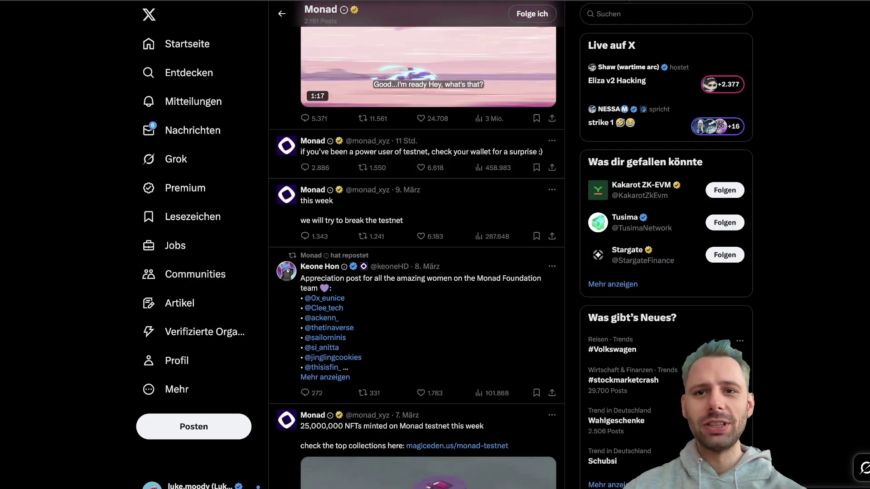
{"action": "scroll", "coordinate": [442, 127], "scroll_direction": "up", "scroll_amount": 8}
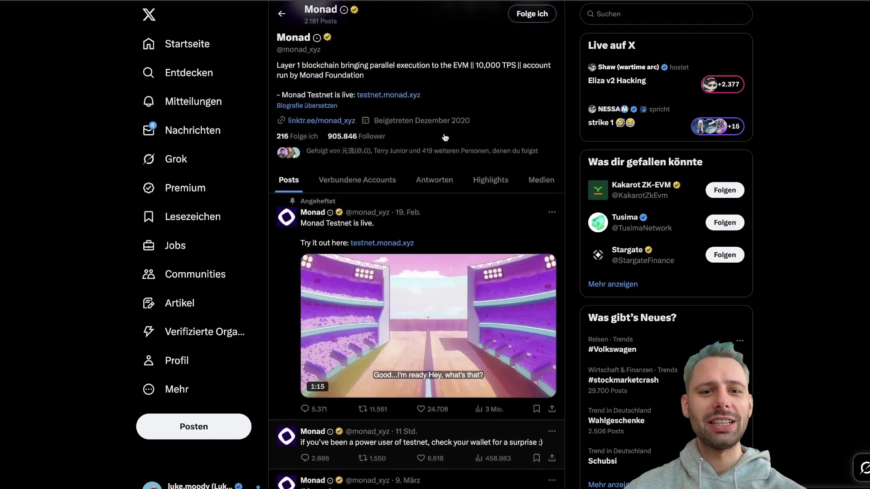
{"action": "scroll", "coordinate": [445, 137], "scroll_direction": "up", "scroll_amount": 2}
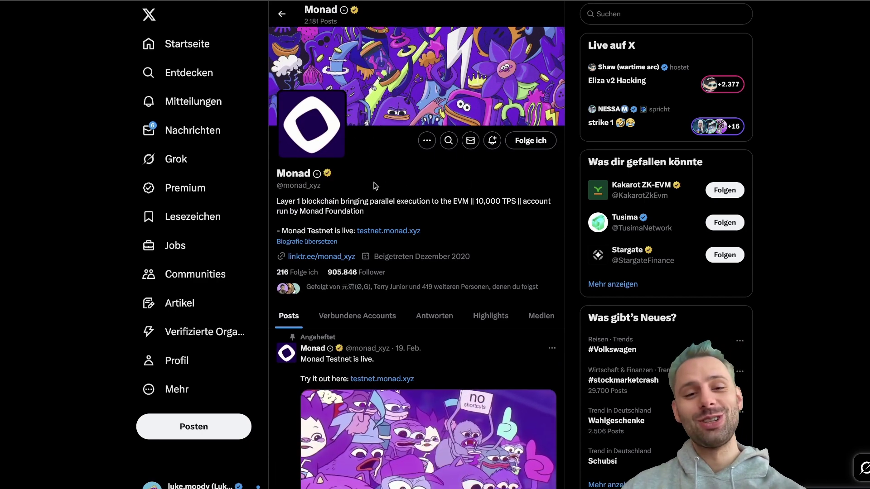
{"action": "scroll", "coordinate": [430, 201], "scroll_direction": "down", "scroll_amount": 2}
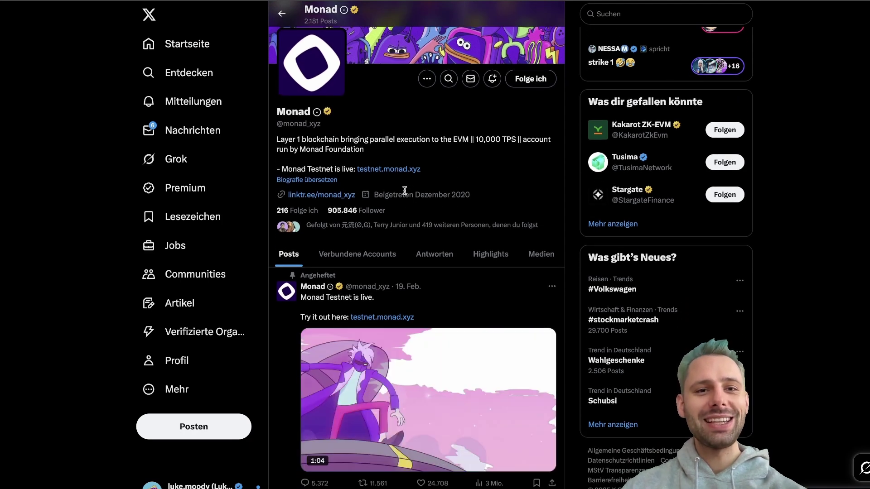
{"action": "scroll", "coordinate": [404, 191], "scroll_direction": "up", "scroll_amount": 2}
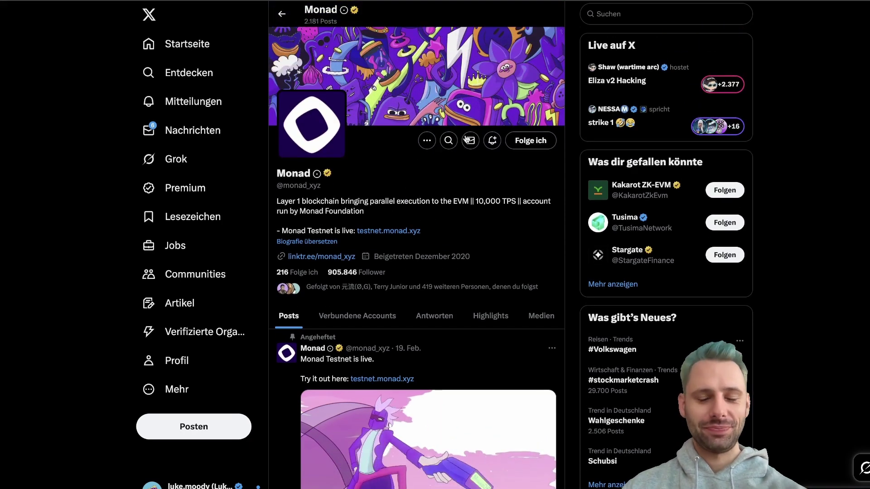
{"action": "scroll", "coordinate": [399, 283], "scroll_direction": "down", "scroll_amount": 2}
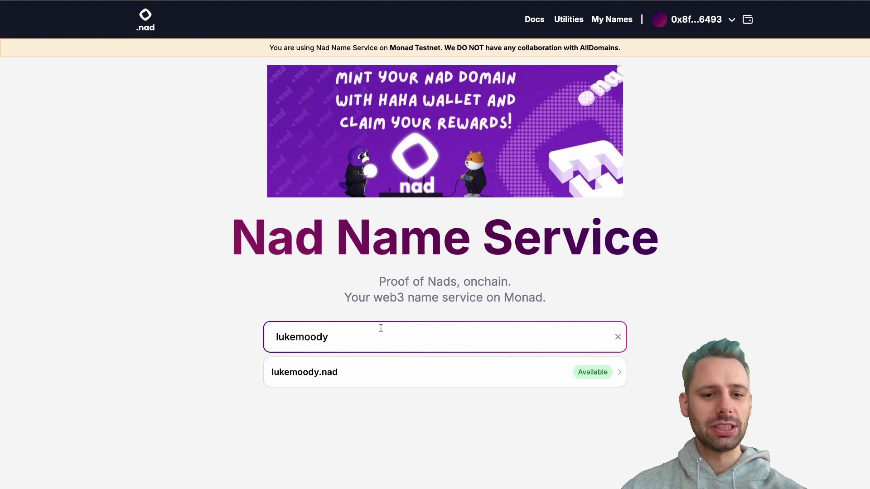
- Register the available .nad name as the primary name for 0.01 MON
{"action": "left_click", "coordinate": [357, 374]}
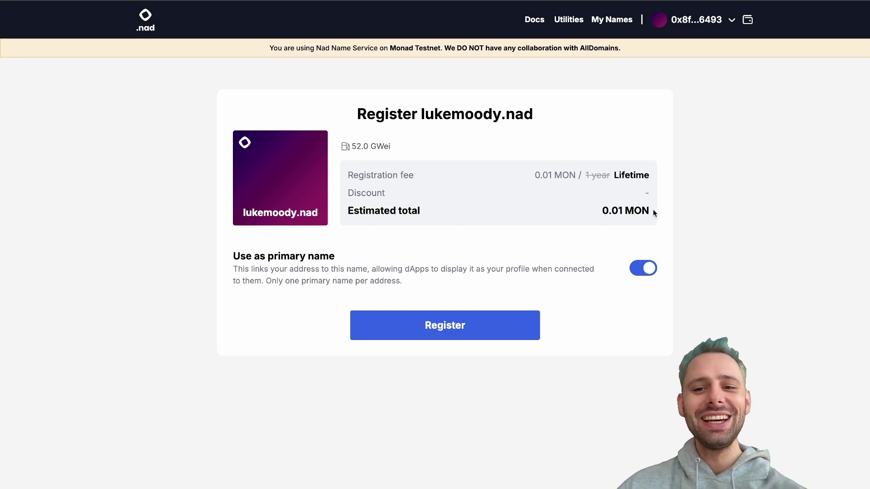
{"action": "double_click", "coordinate": [619, 211]}
{"action": "left_click", "coordinate": [586, 209]}
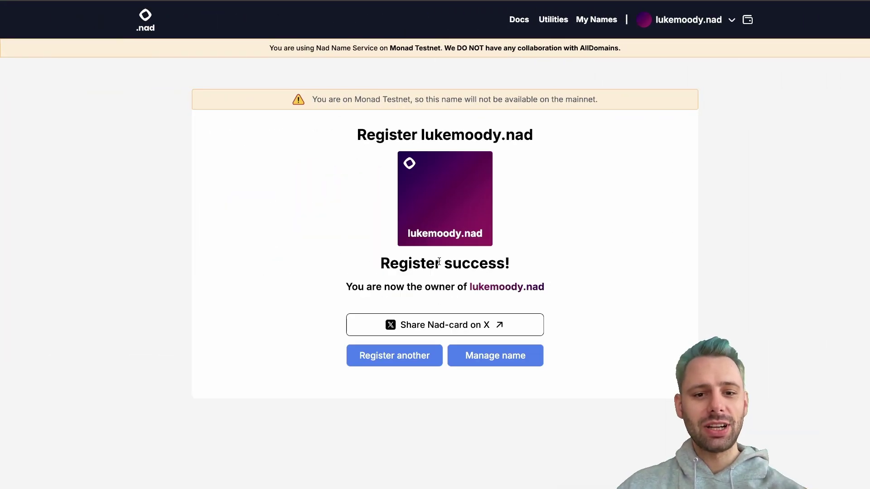
- Open the new name's Records and scroll to the Standard bio field
{"action": "left_click", "coordinate": [512, 363]}
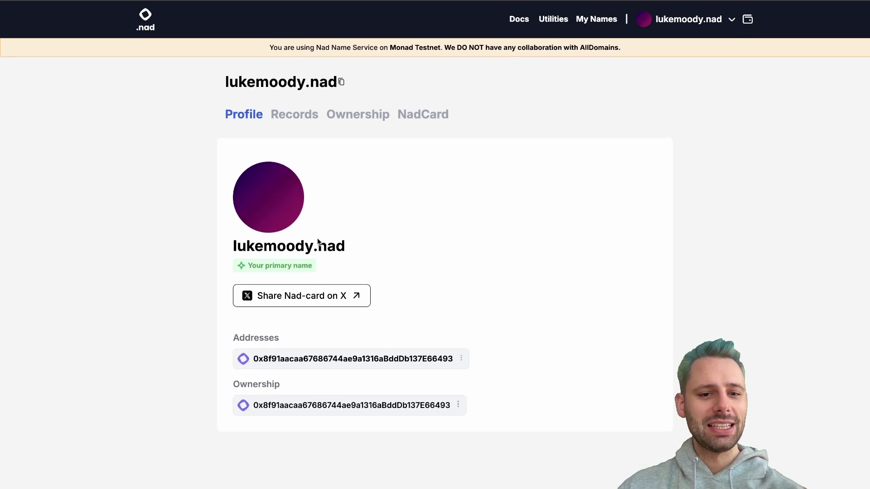
{"action": "left_click", "coordinate": [291, 121]}
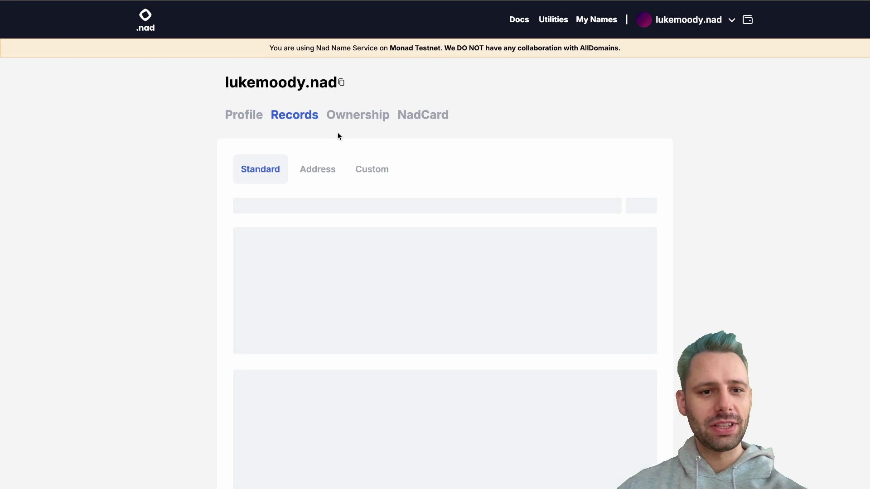
{"action": "scroll", "coordinate": [332, 133], "scroll_direction": "down", "scroll_amount": 3}
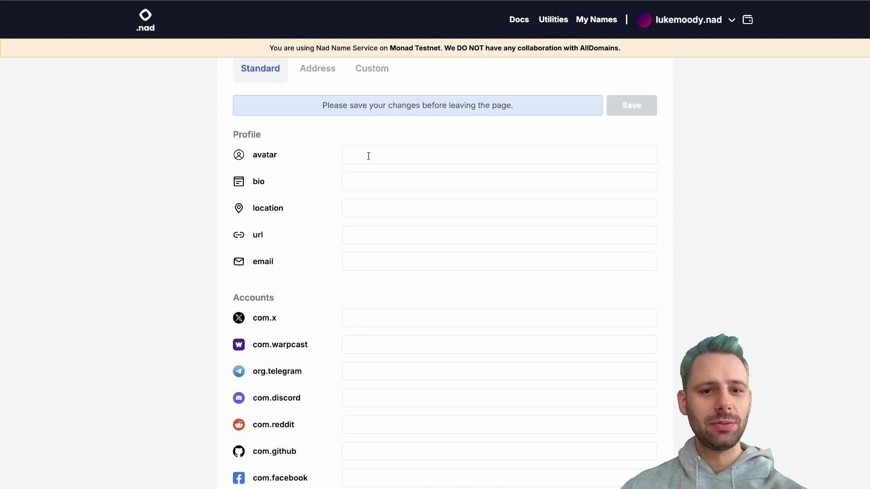
{"action": "scroll", "coordinate": [313, 182], "scroll_direction": "down", "scroll_amount": 2}
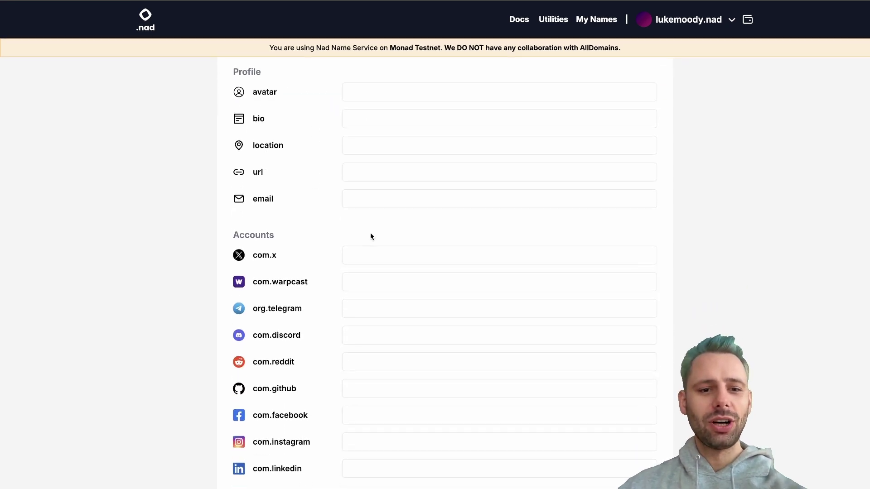
{"action": "left_click", "coordinate": [373, 259]}
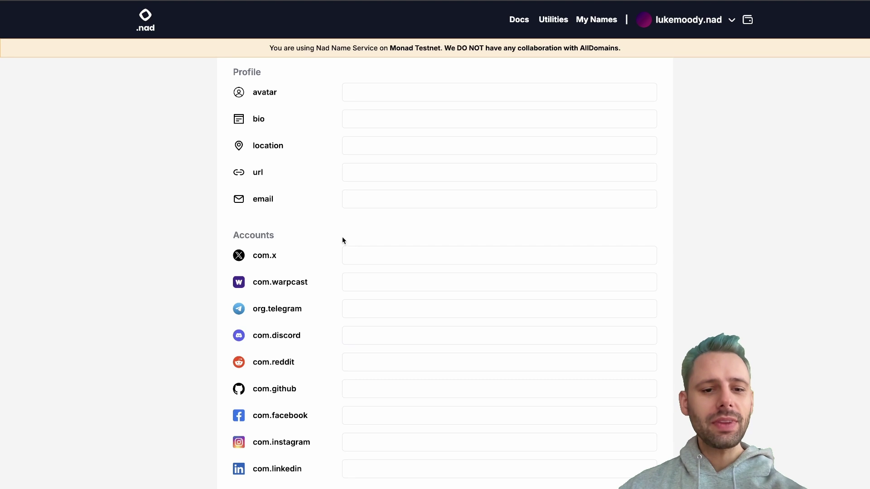
{"action": "scroll", "coordinate": [325, 331], "scroll_direction": "up", "scroll_amount": 3}
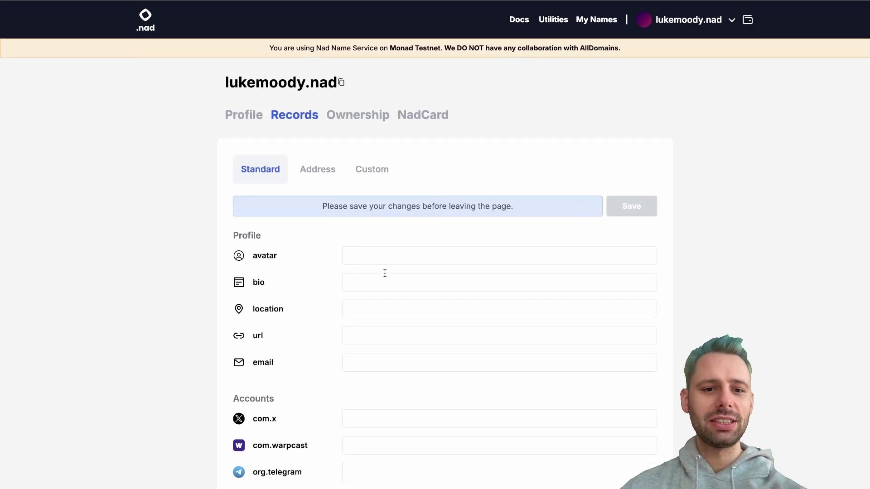
{"action": "scroll", "coordinate": [361, 299], "scroll_direction": "down", "scroll_amount": 2}
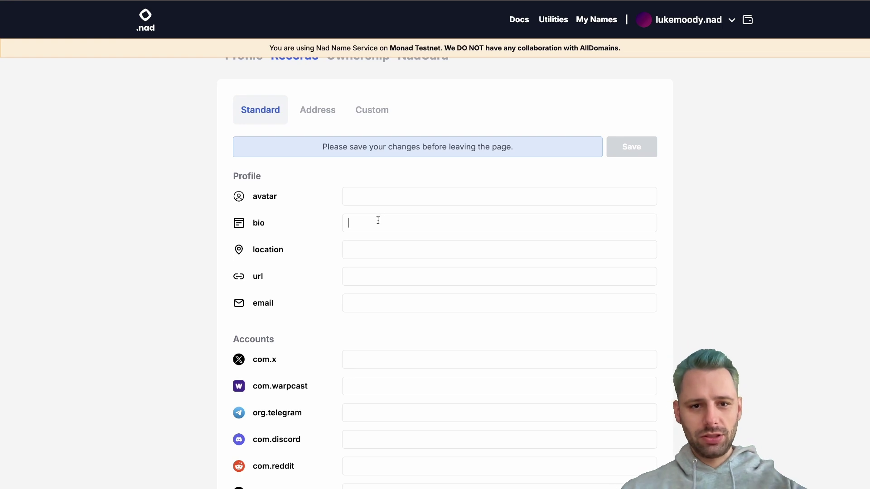
- Save a short self-introduction as the bio record and confirm the transaction
{"action": "type", "text": "this is luke"}
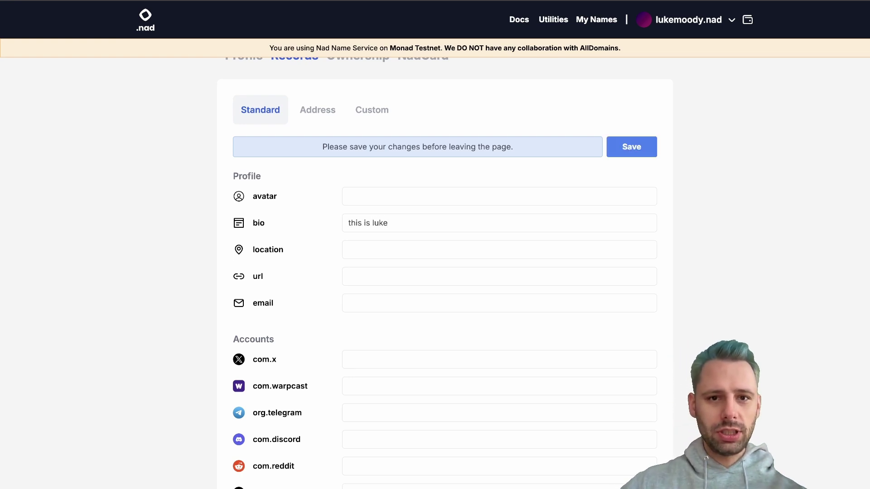
{"action": "left_click", "coordinate": [640, 154]}
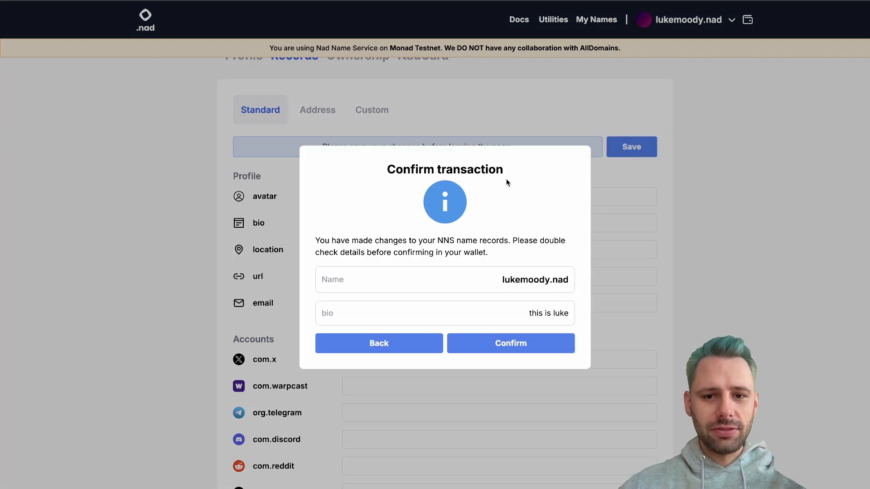
{"action": "left_click", "coordinate": [505, 350]}
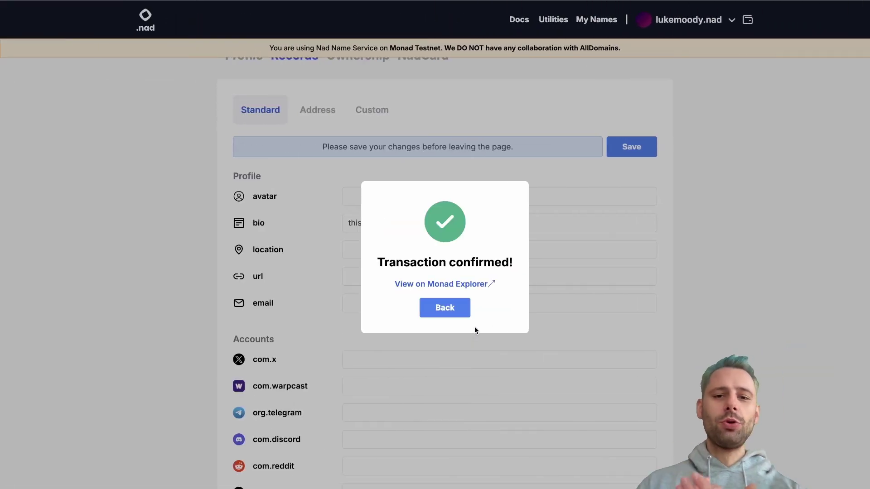
{"action": "left_click", "coordinate": [458, 312]}
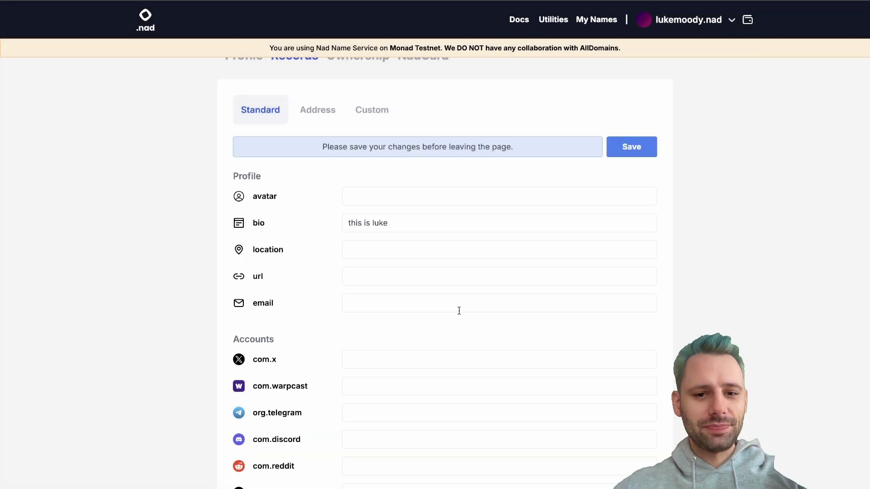
{"action": "scroll", "coordinate": [662, 211], "scroll_direction": "up", "scroll_amount": 2}
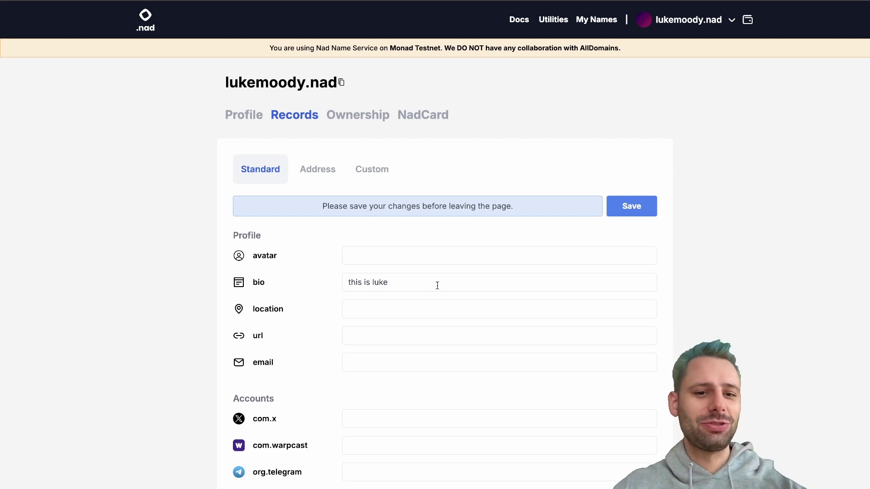
{"action": "scroll", "coordinate": [359, 306], "scroll_direction": "down", "scroll_amount": 1}
{"action": "scroll", "coordinate": [359, 306], "scroll_direction": "up", "scroll_amount": 1}
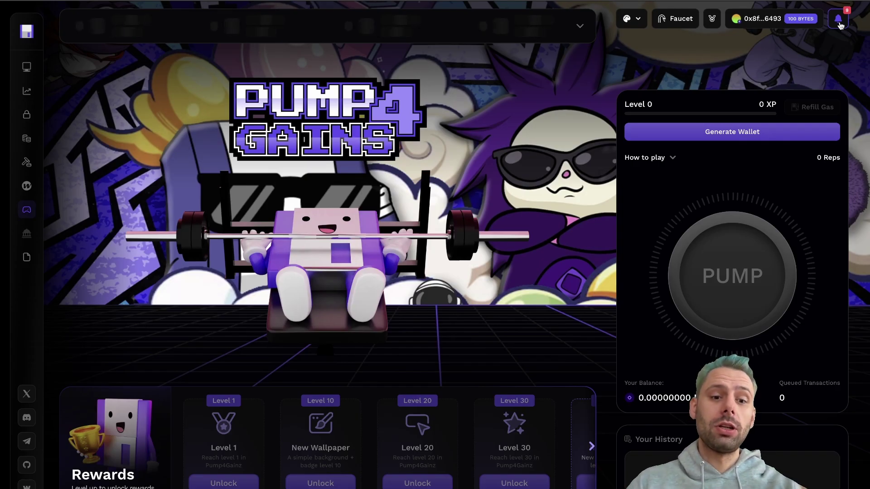
- Review the Monad Tasks list, from Mint Testnet Tokens through Repay
{"action": "left_click", "coordinate": [839, 20]}
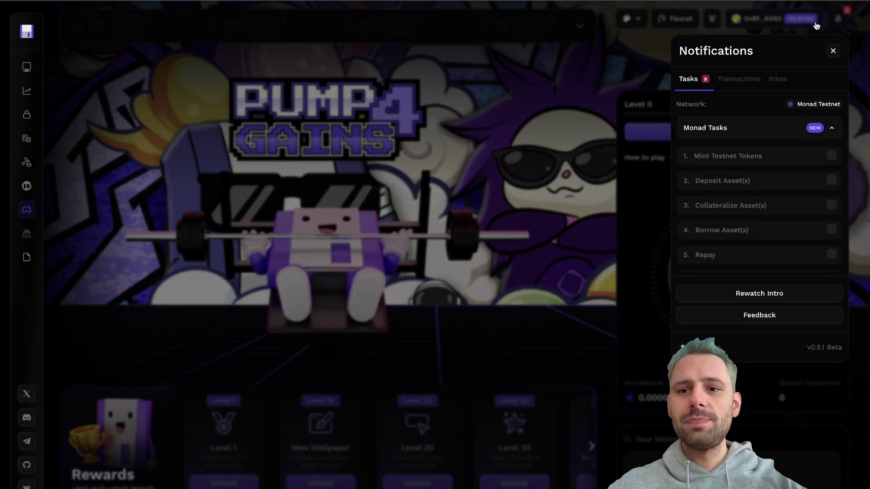
{"action": "scroll", "coordinate": [775, 127], "scroll_direction": "down", "scroll_amount": 1}
{"action": "scroll", "coordinate": [725, 127], "scroll_direction": "up", "scroll_amount": 1}
{"action": "scroll", "coordinate": [748, 132], "scroll_direction": "down", "scroll_amount": 2}
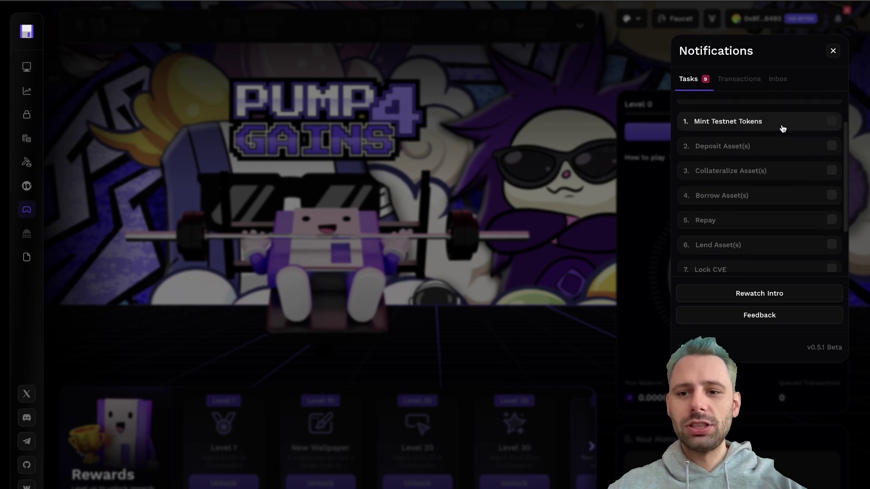
{"action": "scroll", "coordinate": [777, 209], "scroll_direction": "down", "scroll_amount": 3}
{"action": "scroll", "coordinate": [777, 210], "scroll_direction": "up", "scroll_amount": 3}
{"action": "scroll", "coordinate": [778, 210], "scroll_direction": "up", "scroll_amount": 1}
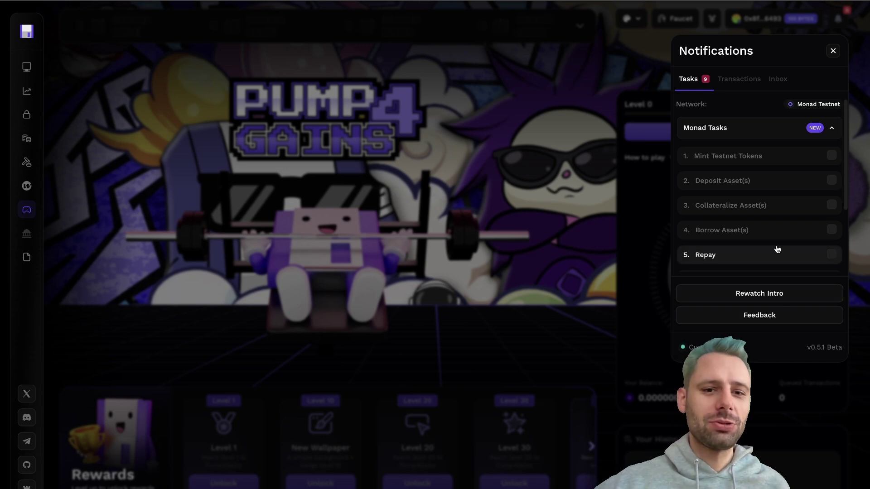
- Claim tokens from all seven testnet faucets at once
{"action": "left_click", "coordinate": [793, 155]}
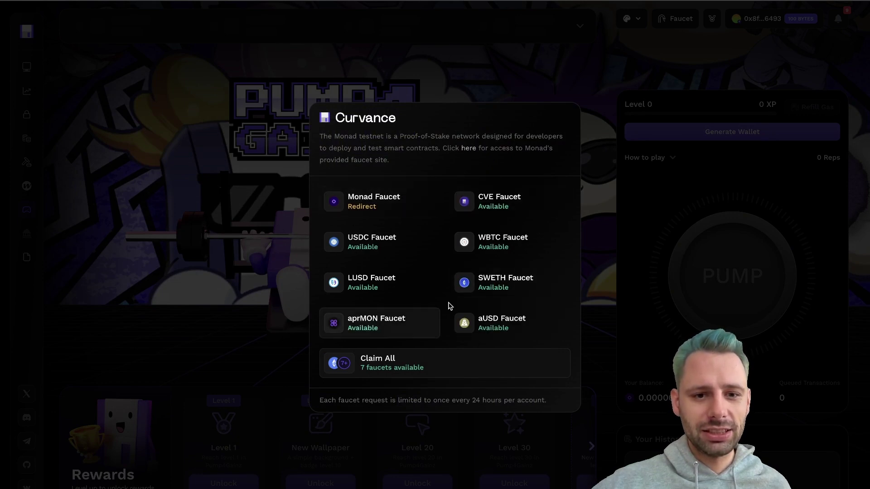
{"action": "left_click", "coordinate": [408, 362]}
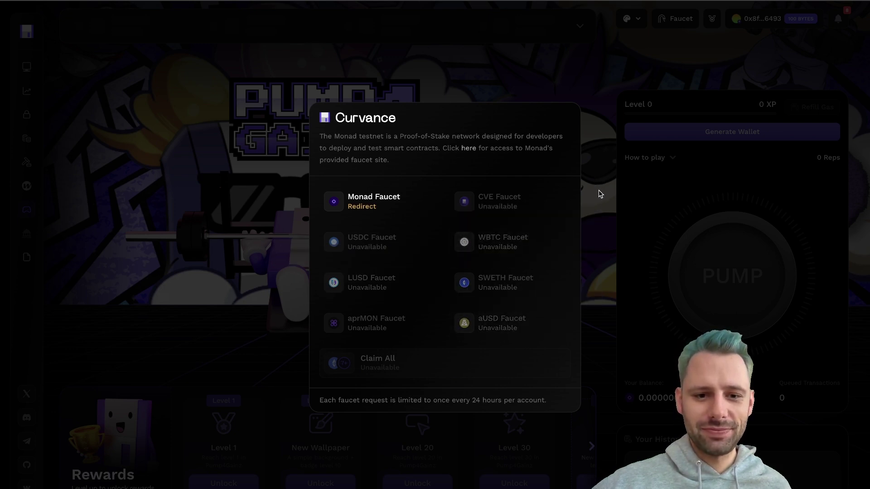
- Close the faucet and follow the Deposit Asset(s) task to the Long BTC market
{"action": "left_click", "coordinate": [601, 225]}
{"action": "left_click", "coordinate": [838, 18]}
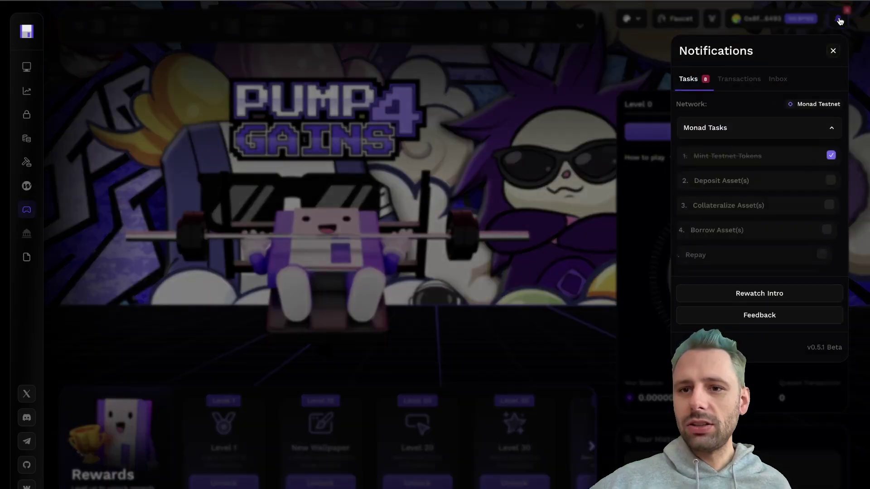
{"action": "scroll", "coordinate": [769, 160], "scroll_direction": "down", "scroll_amount": 1}
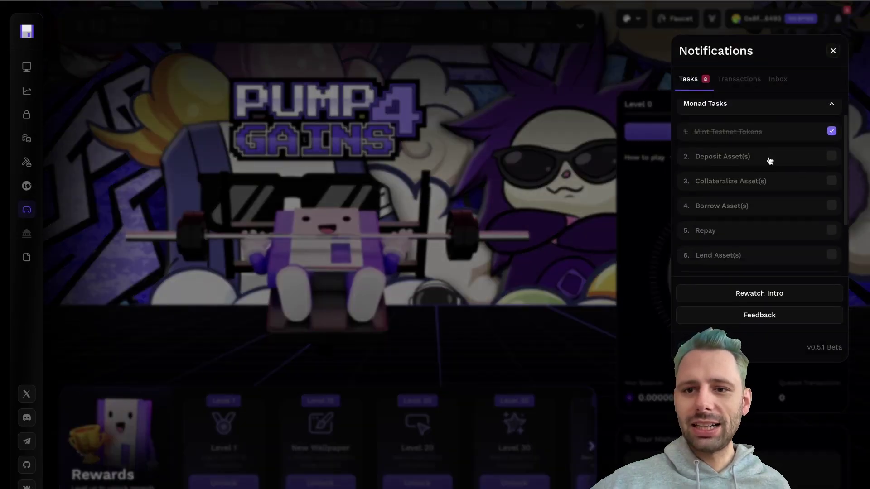
{"action": "left_click", "coordinate": [743, 157]}
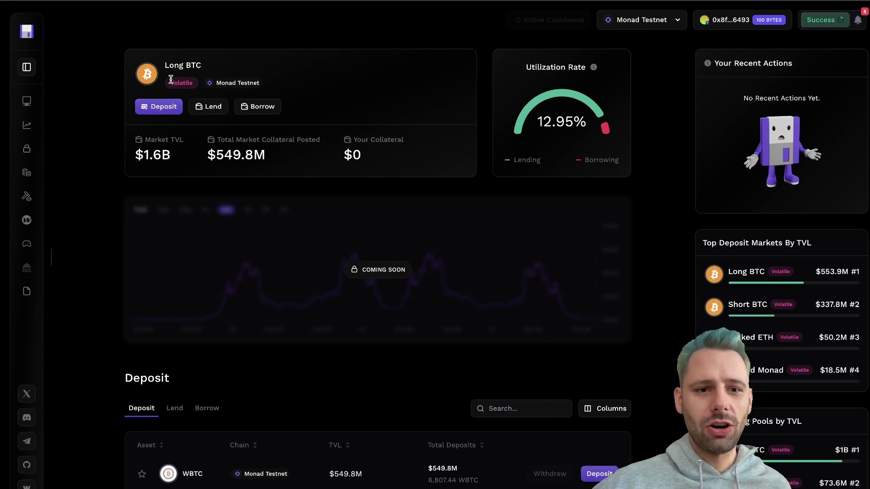
- Deposit 25% of the WBTC balance, 0.0125 WBTC, and sign both transactions
{"action": "left_click", "coordinate": [158, 109]}
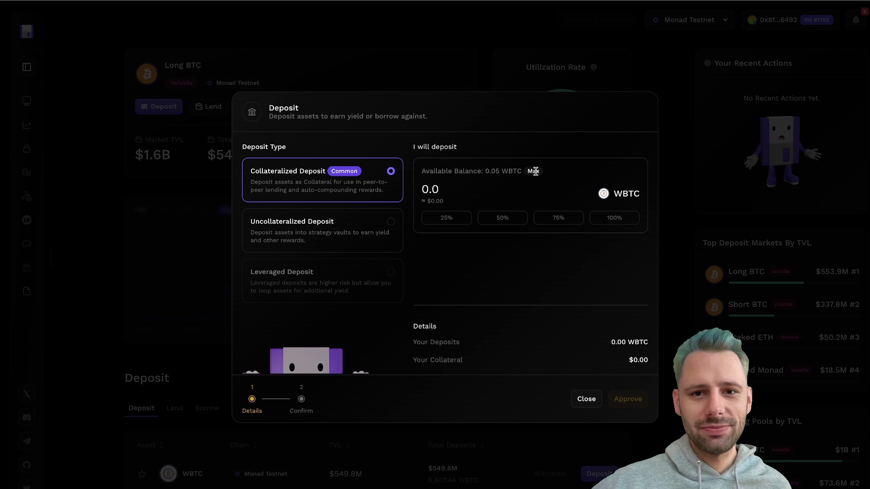
{"action": "left_click", "coordinate": [451, 217]}
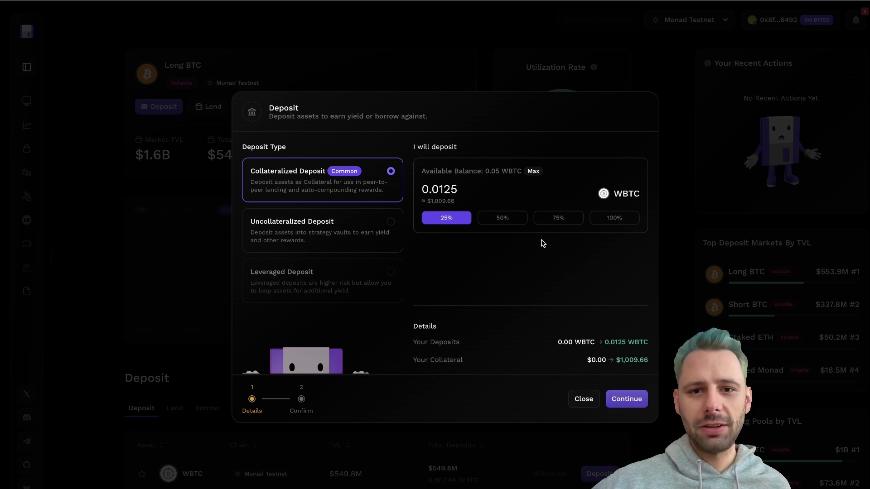
{"action": "left_click", "coordinate": [630, 399]}
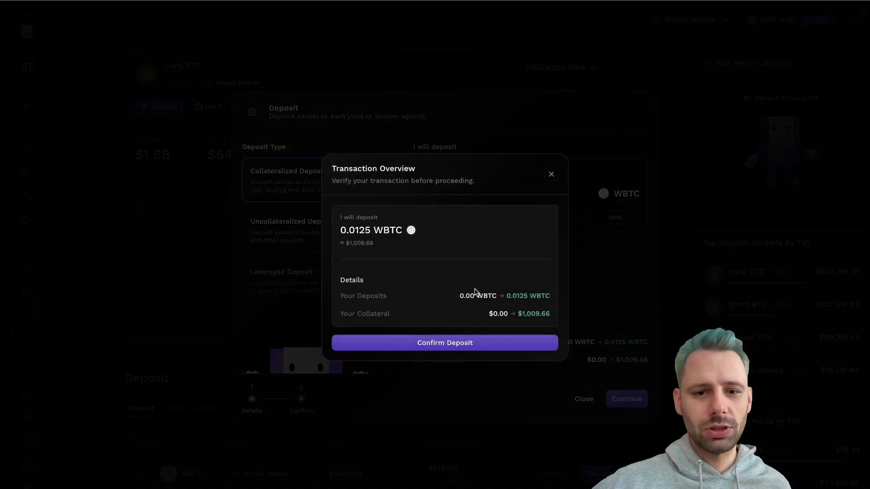
{"action": "left_click", "coordinate": [452, 346]}
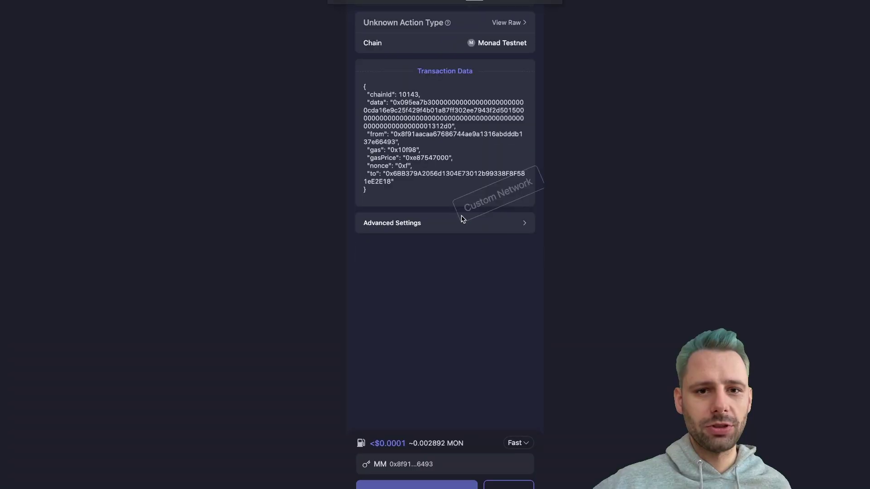
{"action": "left_click", "coordinate": [417, 485]}
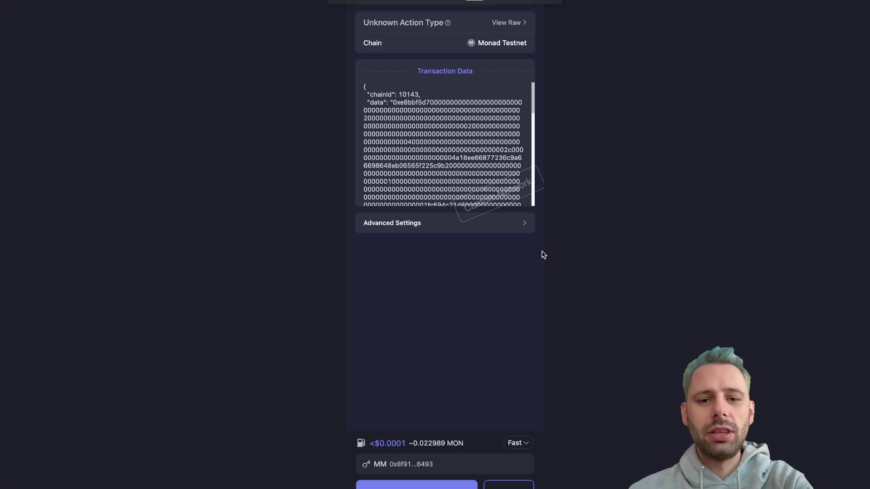
{"action": "left_click", "coordinate": [406, 485]}
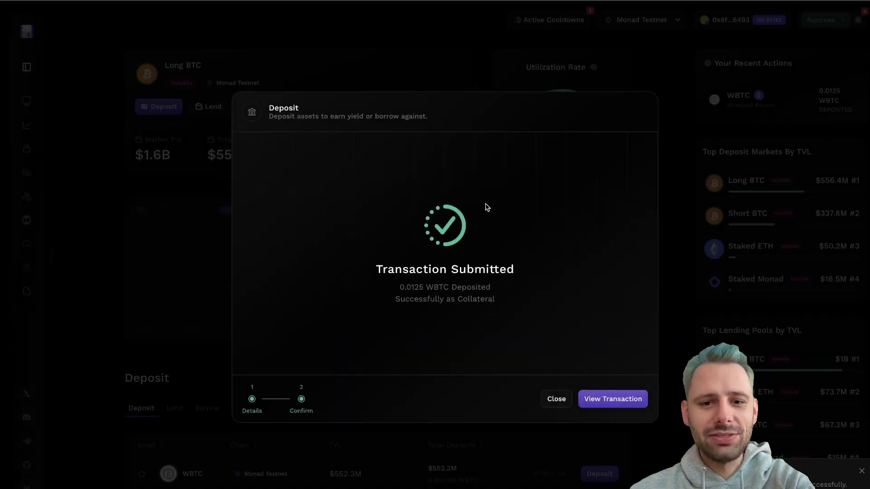
{"action": "left_click", "coordinate": [557, 401]}
- Follow the Borrow Asset(s) task to the USDC Borrow dialog for Long BTC
{"action": "left_click", "coordinate": [856, 20]}
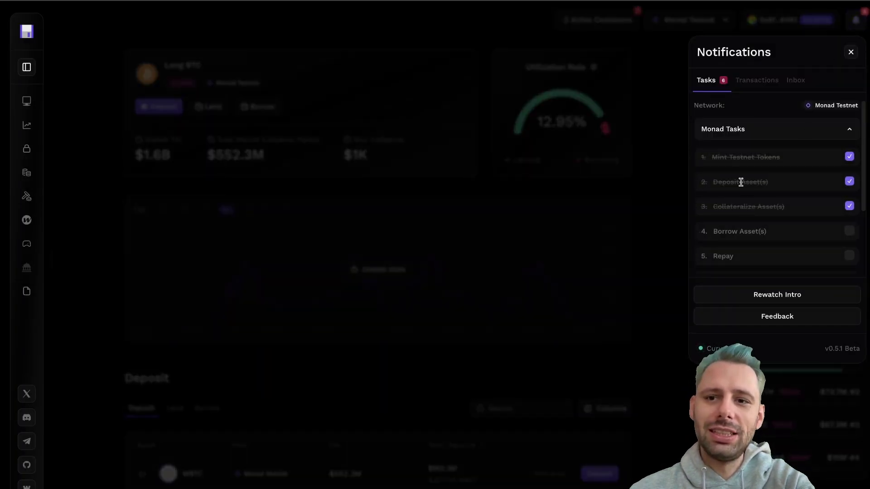
{"action": "scroll", "coordinate": [786, 211], "scroll_direction": "down", "scroll_amount": 1}
{"action": "scroll", "coordinate": [786, 211], "scroll_direction": "down", "scroll_amount": 2}
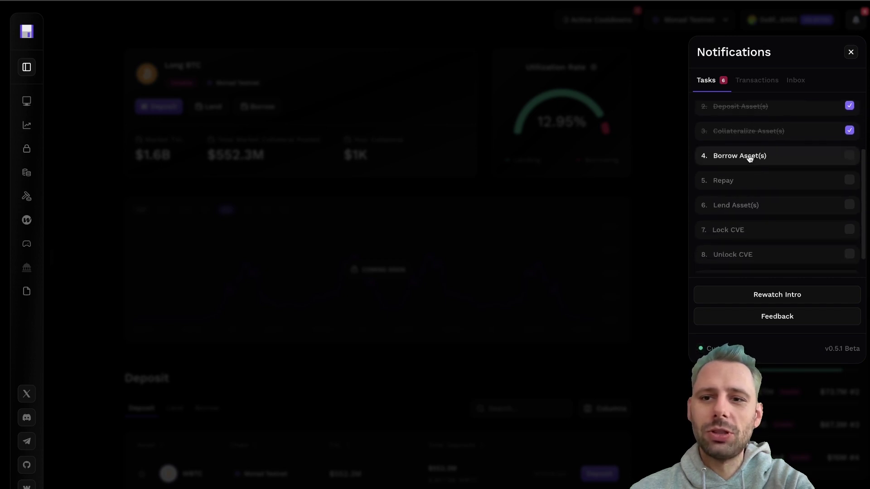
{"action": "left_click", "coordinate": [750, 156]}
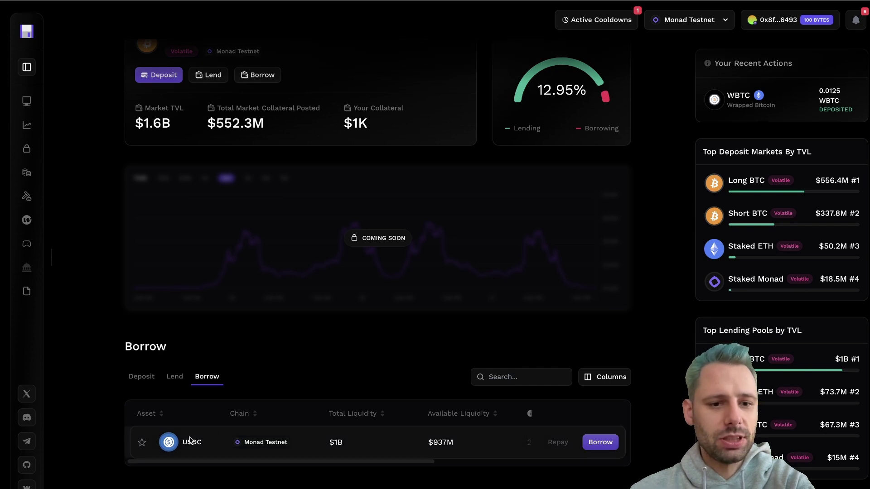
{"action": "left_click", "coordinate": [855, 20]}
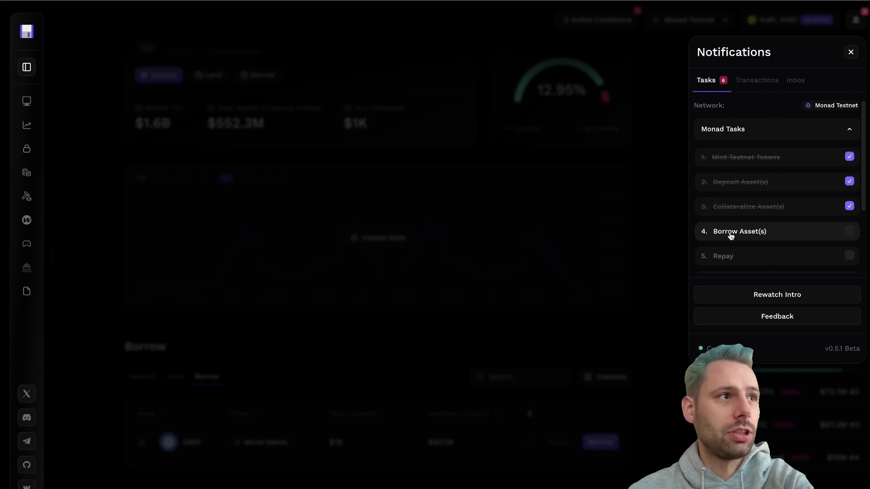
{"action": "left_click", "coordinate": [730, 233]}
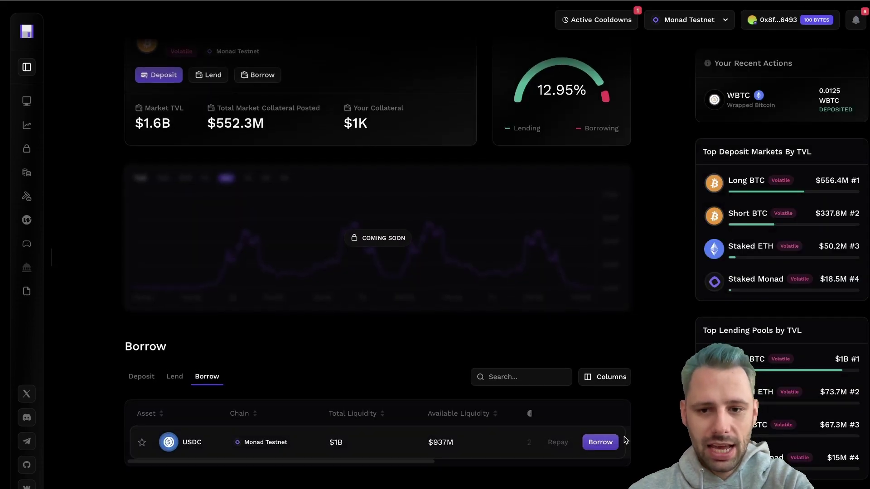
{"action": "left_click", "coordinate": [601, 443]}
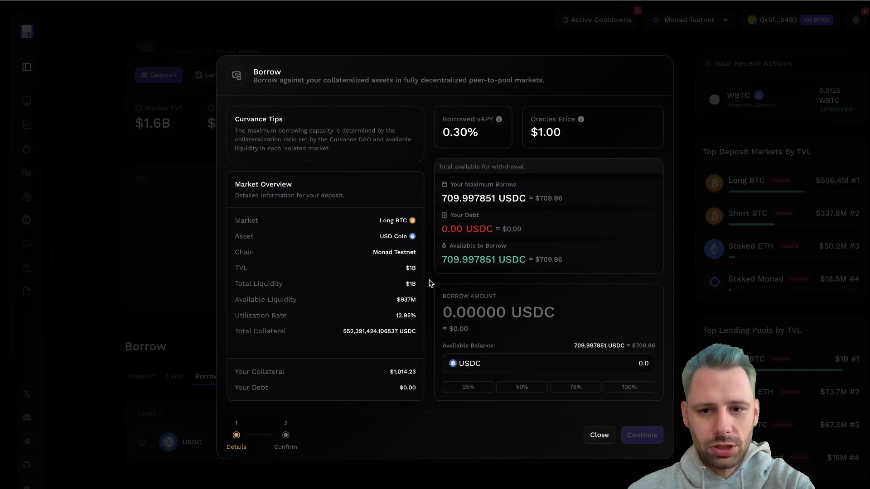
- Borrow 50% of the limit, 354.998925 USDC, and sign the transaction
{"action": "left_click", "coordinate": [529, 390]}
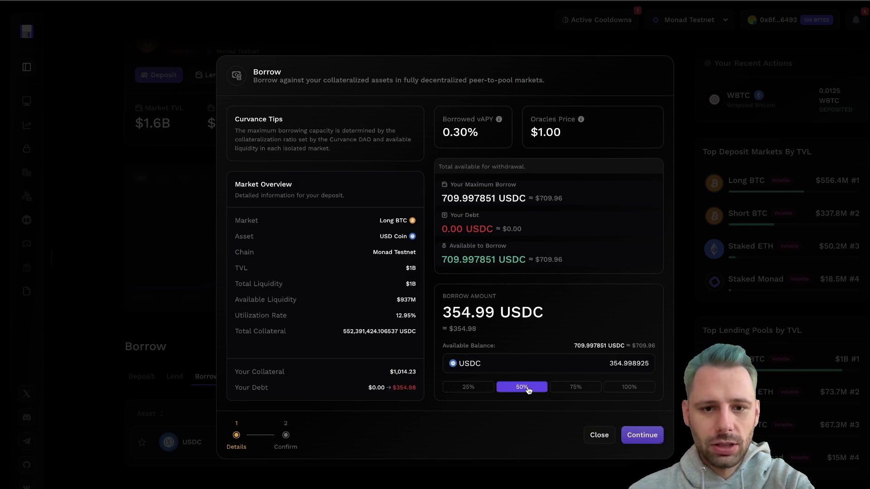
{"action": "left_click", "coordinate": [649, 438]}
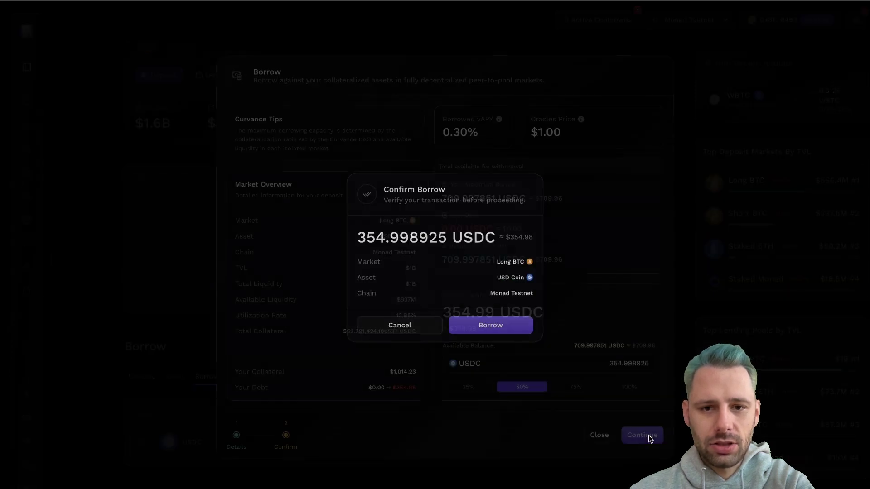
{"action": "left_click", "coordinate": [498, 326]}
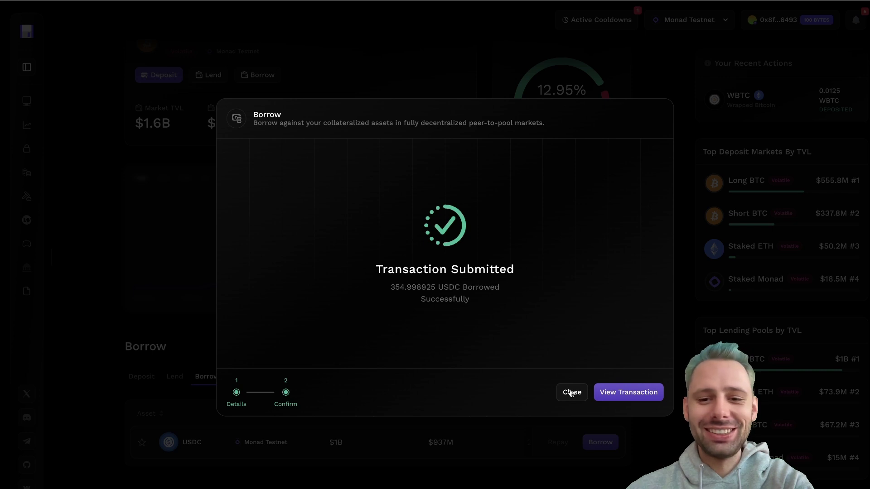
{"action": "left_click", "coordinate": [571, 393]}
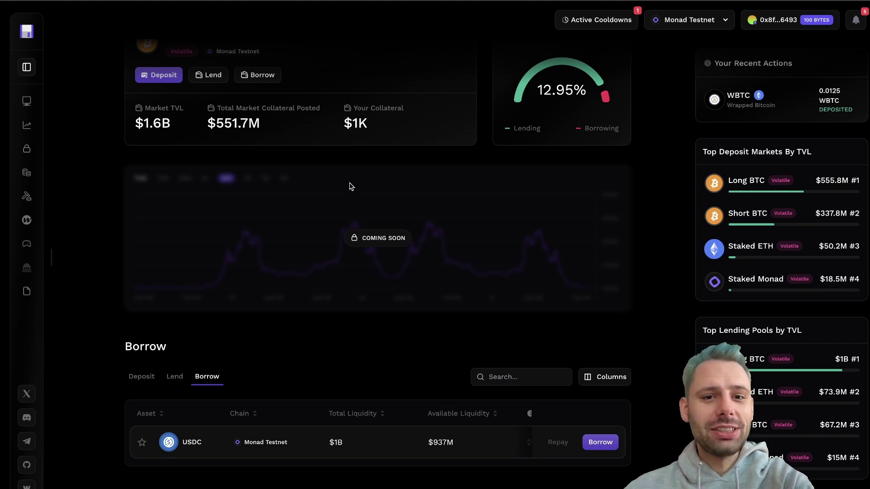
{"action": "scroll", "coordinate": [350, 186], "scroll_direction": "up", "scroll_amount": 1}
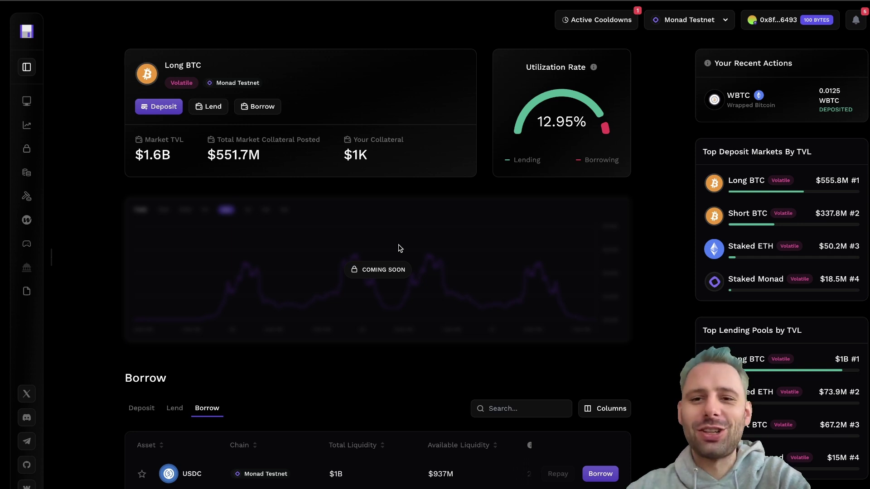
- Follow the Repay task and check the Long BTC market's active cooldown
{"action": "left_click", "coordinate": [856, 20]}
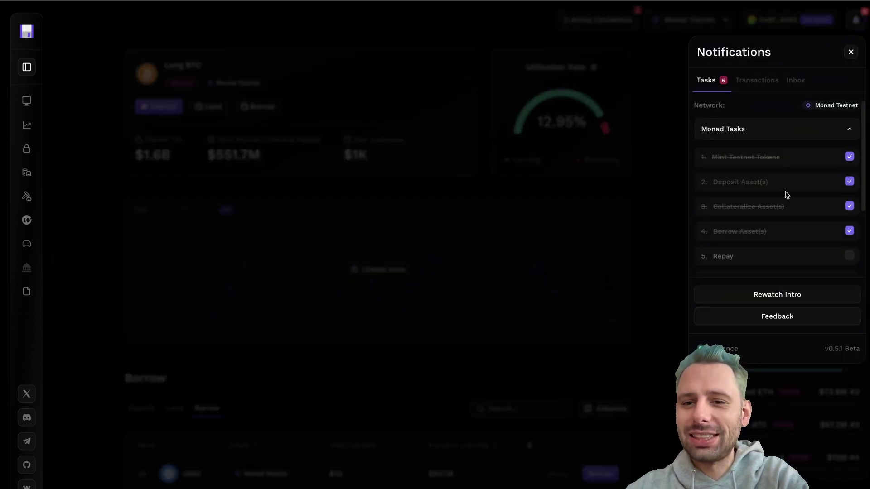
{"action": "scroll", "coordinate": [750, 196], "scroll_direction": "down", "scroll_amount": 1}
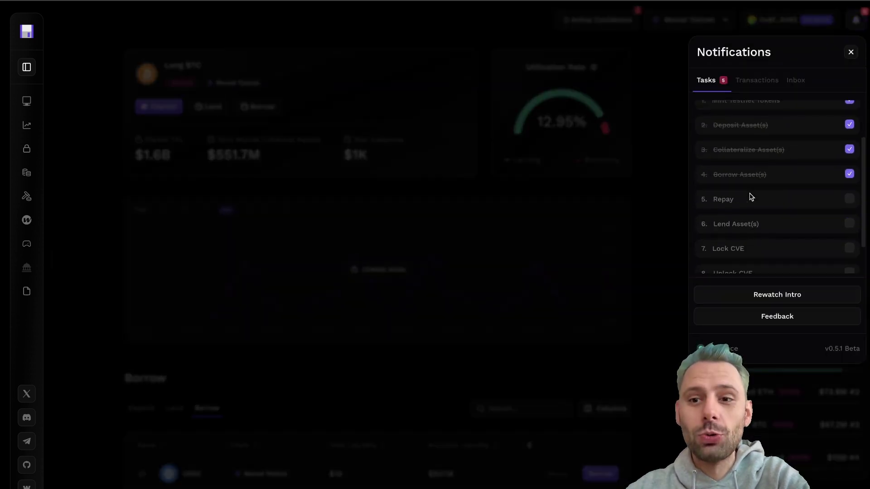
{"action": "left_click", "coordinate": [725, 202]}
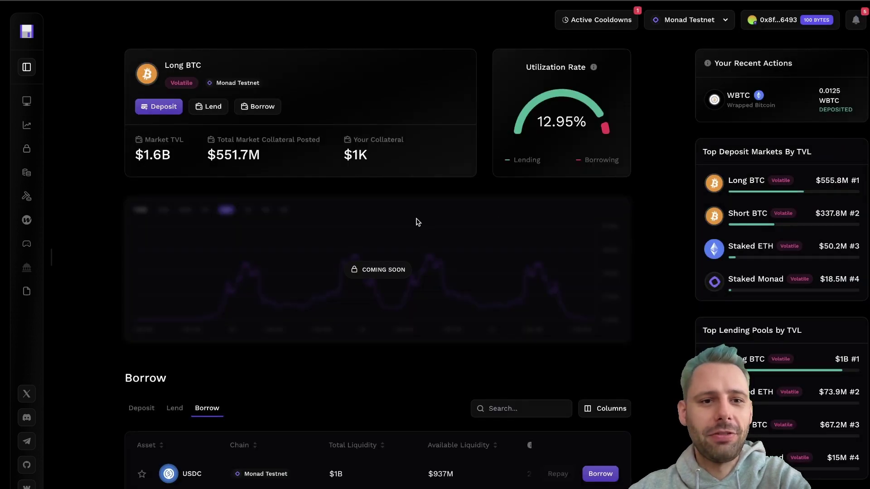
{"action": "scroll", "coordinate": [416, 222], "scroll_direction": "down", "scroll_amount": 1}
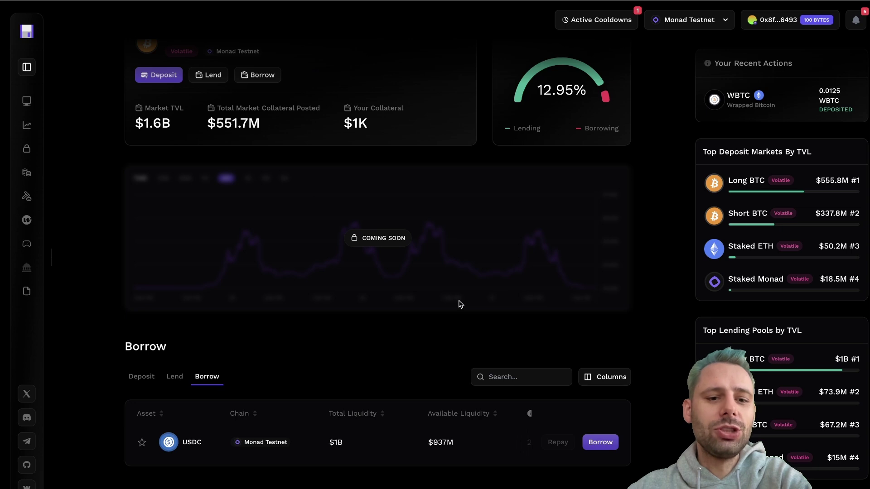
{"action": "left_click", "coordinate": [853, 20]}
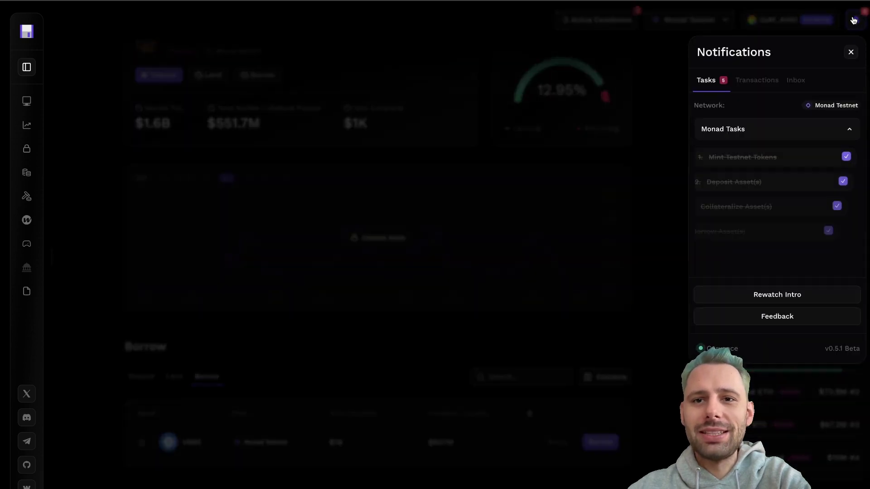
{"action": "left_click", "coordinate": [593, 84]}
{"action": "left_click", "coordinate": [594, 15]}
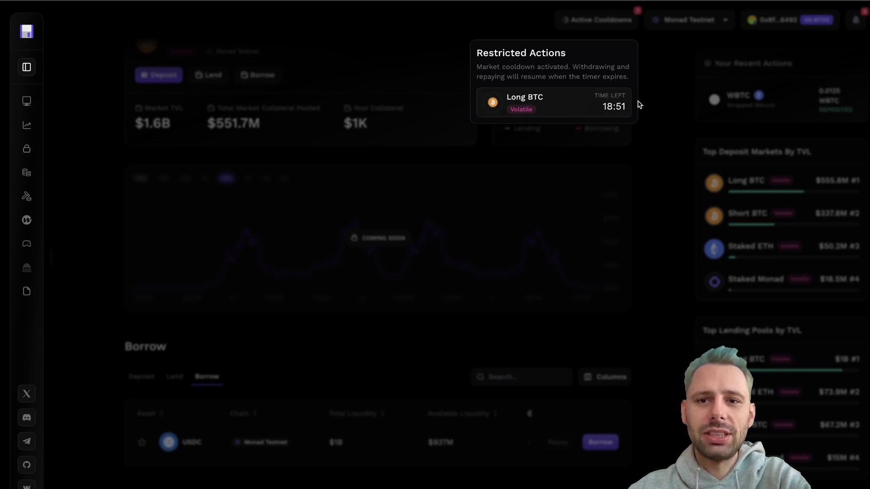
{"action": "left_click", "coordinate": [641, 175]}
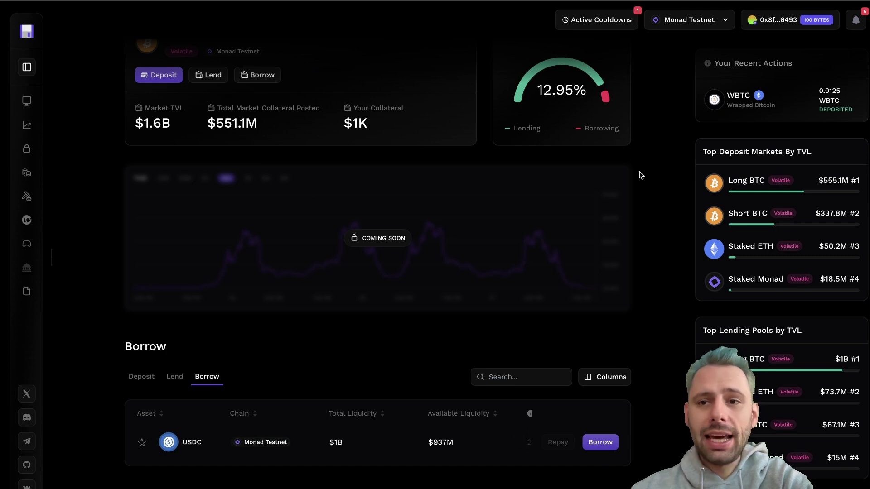
- Follow the Lend Asset(s) task to the USDC Lend table
{"action": "left_click", "coordinate": [856, 20]}
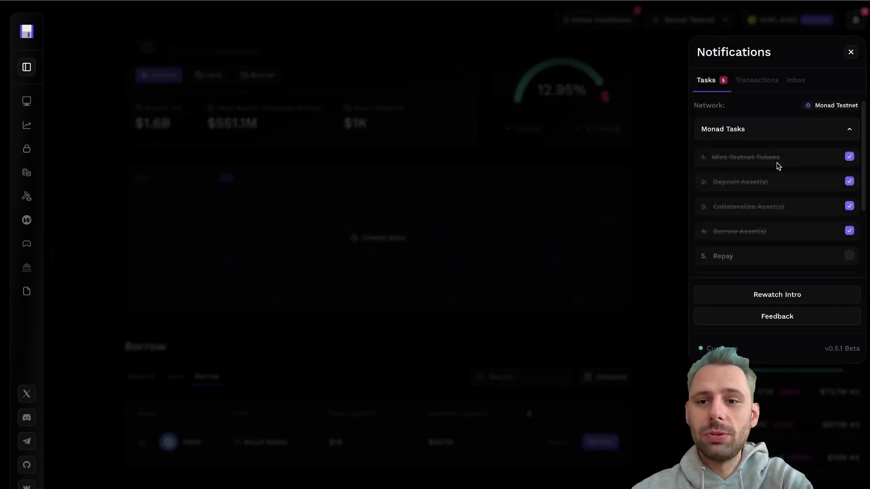
{"action": "scroll", "coordinate": [764, 192], "scroll_direction": "down", "scroll_amount": 2}
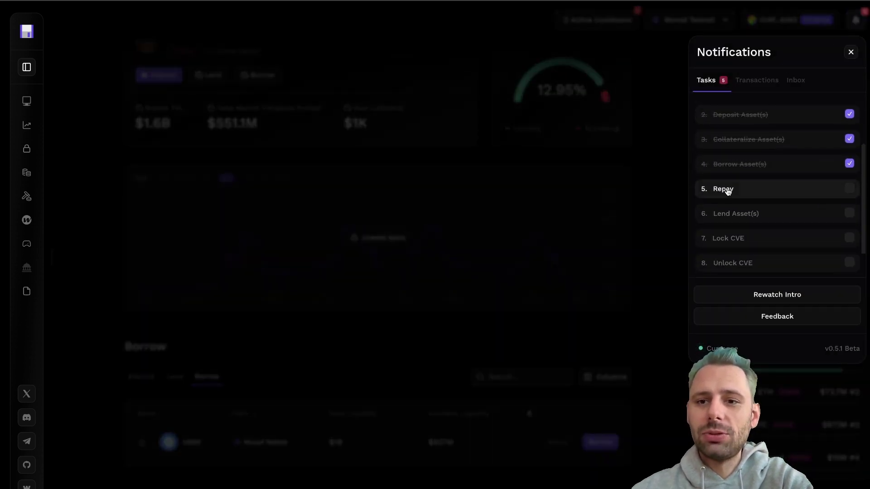
{"action": "scroll", "coordinate": [727, 191], "scroll_direction": "down", "scroll_amount": 1}
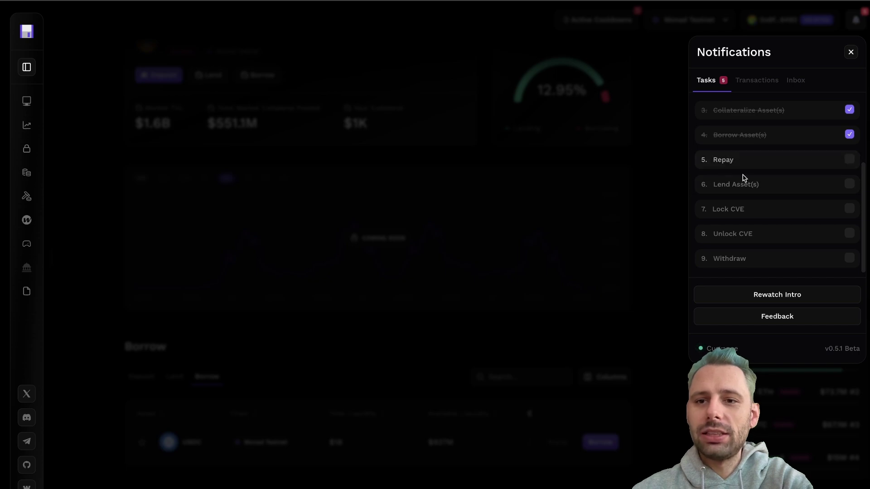
{"action": "left_click", "coordinate": [734, 187]}
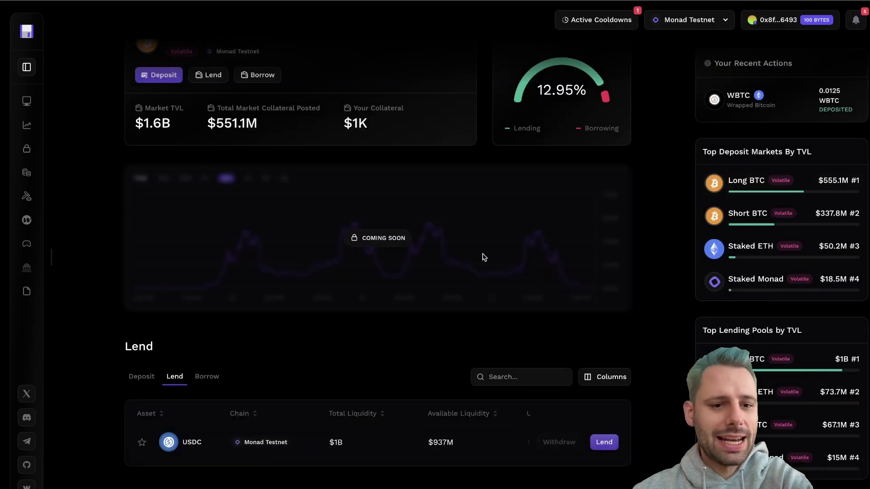
- Lend 25% of the USDC balance, 2,588.749731 USDC, to the Long BTC market and sign it
{"action": "left_click", "coordinate": [604, 443]}
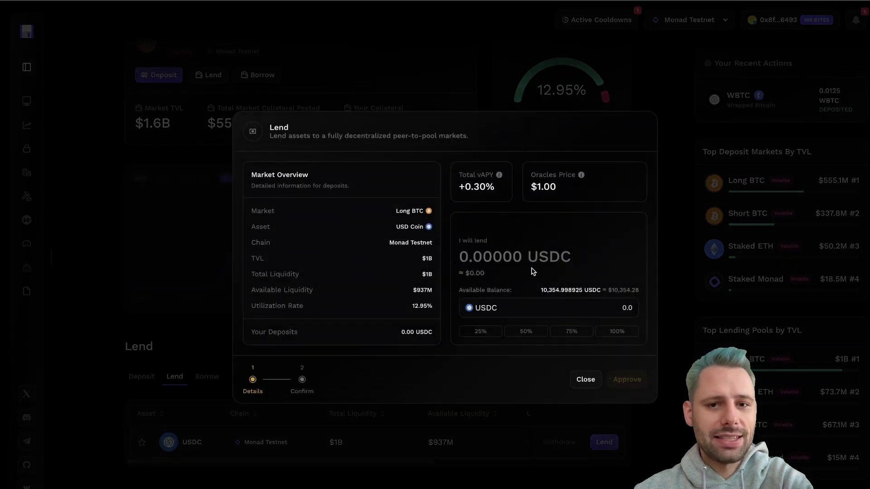
{"action": "left_click", "coordinate": [480, 333]}
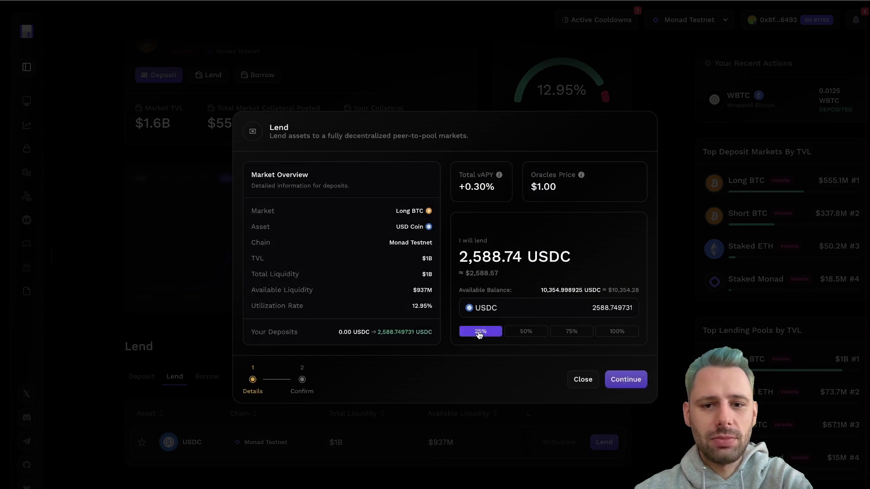
{"action": "left_click", "coordinate": [625, 380]}
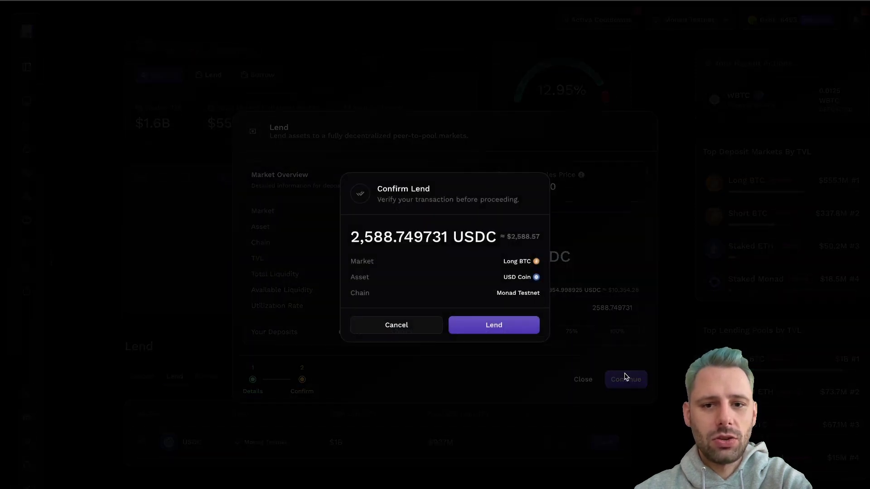
{"action": "left_click", "coordinate": [485, 323]}
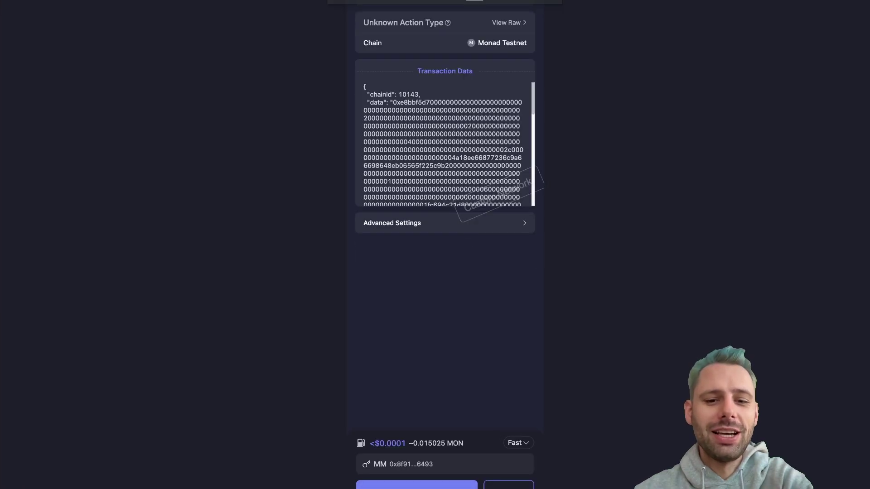
{"action": "left_click", "coordinate": [417, 485]}
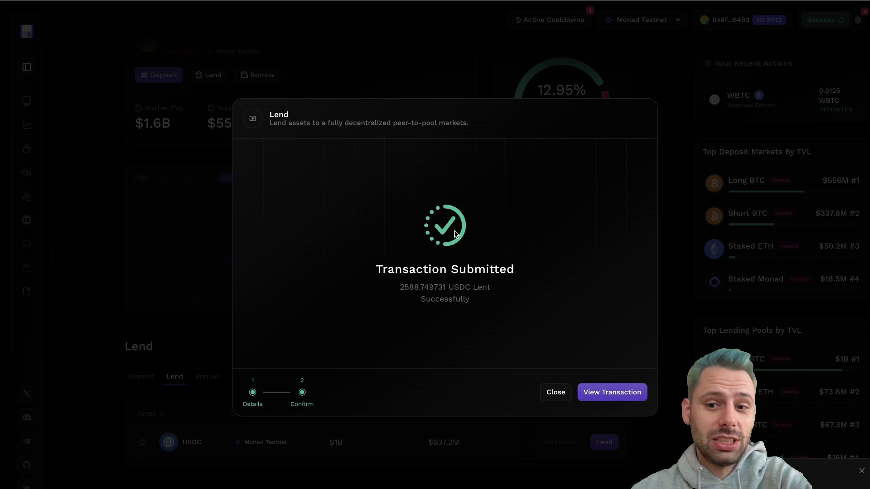
- Dismiss the lend notice and go to the Lock CVE task's page from the testnet checklist
{"action": "left_click", "coordinate": [556, 393]}
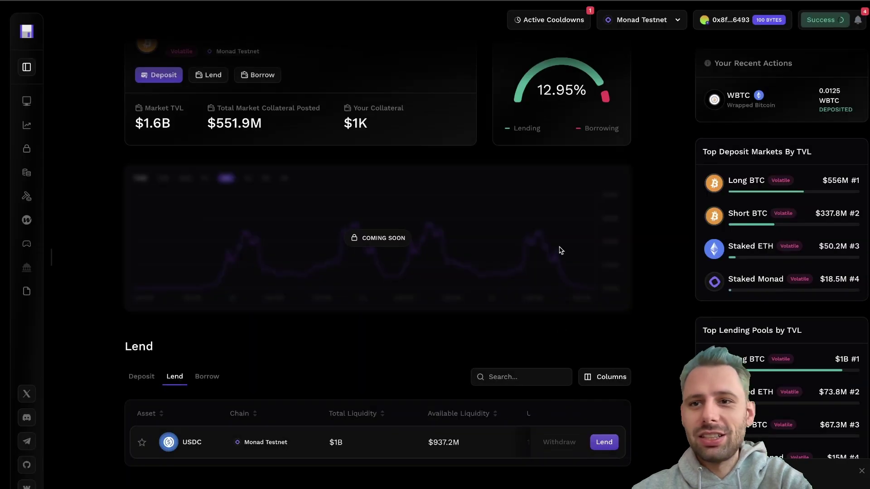
{"action": "left_click", "coordinate": [860, 20]}
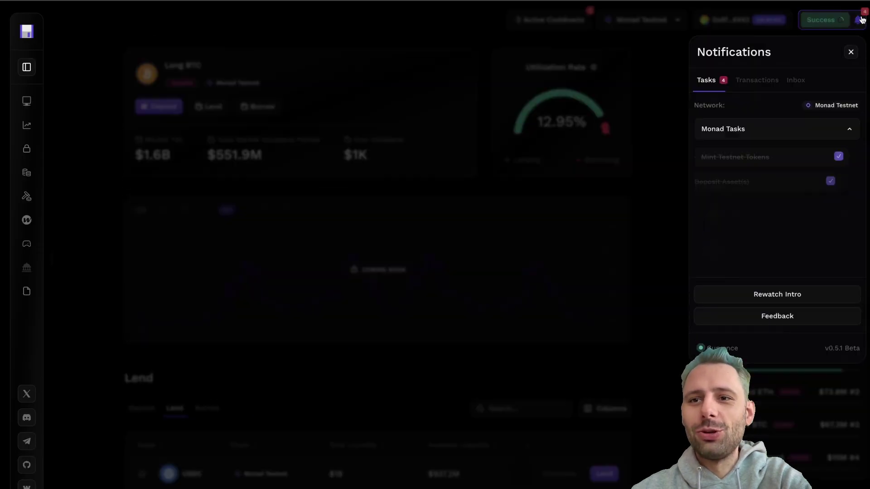
{"action": "scroll", "coordinate": [773, 250], "scroll_direction": "down", "scroll_amount": 3}
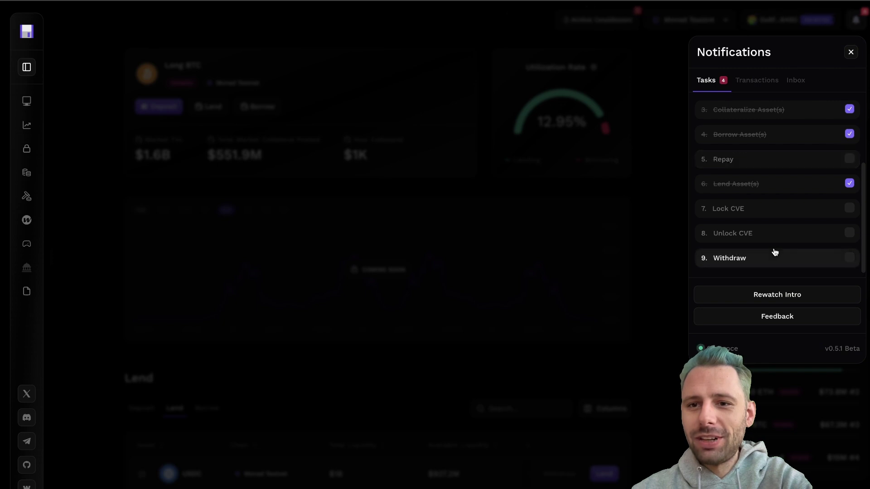
{"action": "left_click", "coordinate": [729, 209]}
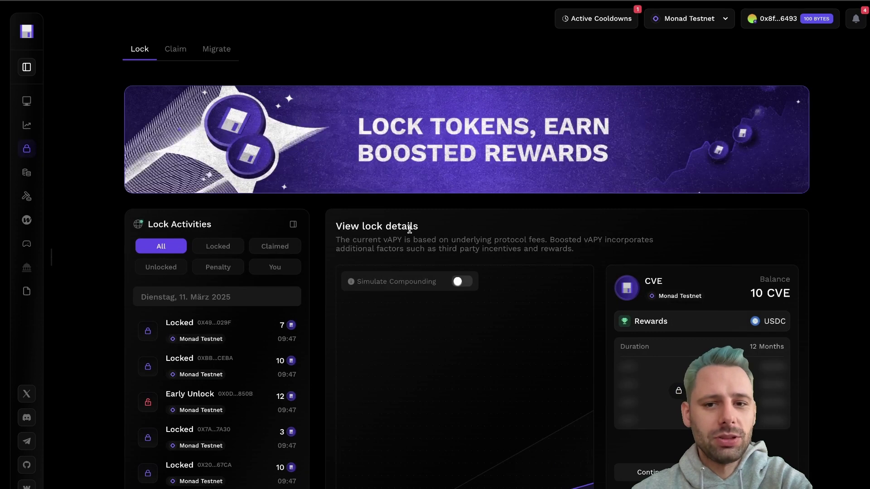
{"action": "scroll", "coordinate": [409, 230], "scroll_direction": "down", "scroll_amount": 3}
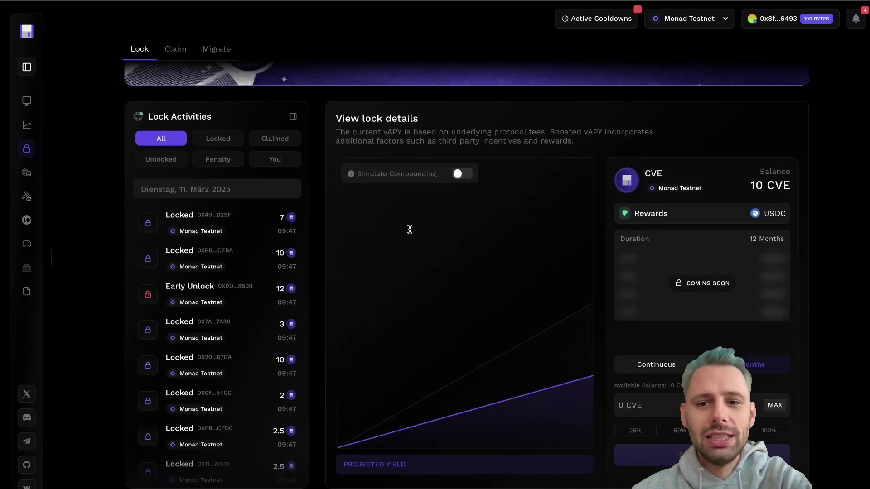
{"action": "scroll", "coordinate": [409, 233], "scroll_direction": "up", "scroll_amount": 1}
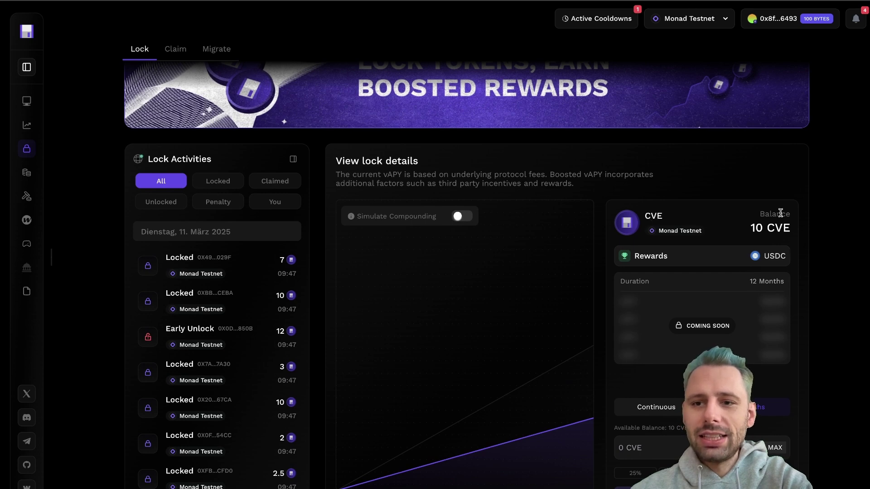
{"action": "scroll", "coordinate": [384, 179], "scroll_direction": "down", "scroll_amount": 1}
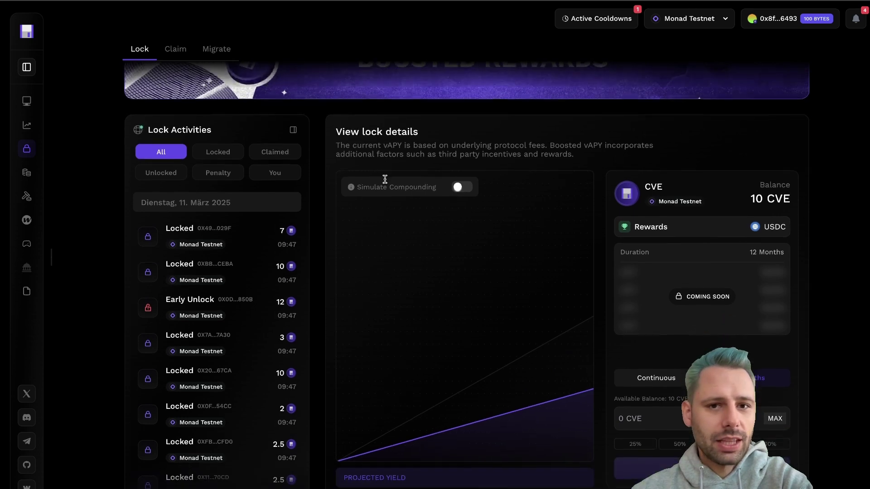
{"action": "scroll", "coordinate": [384, 180], "scroll_direction": "down", "scroll_amount": 5}
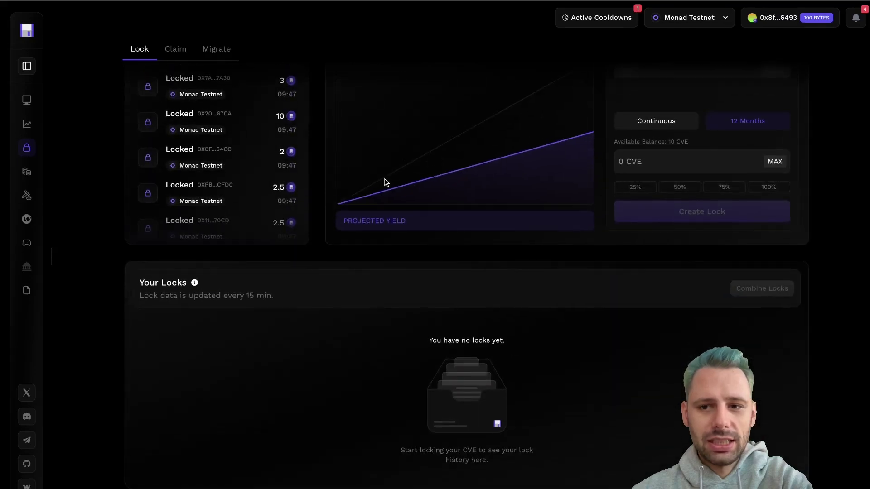
{"action": "scroll", "coordinate": [385, 182], "scroll_direction": "up", "scroll_amount": 5}
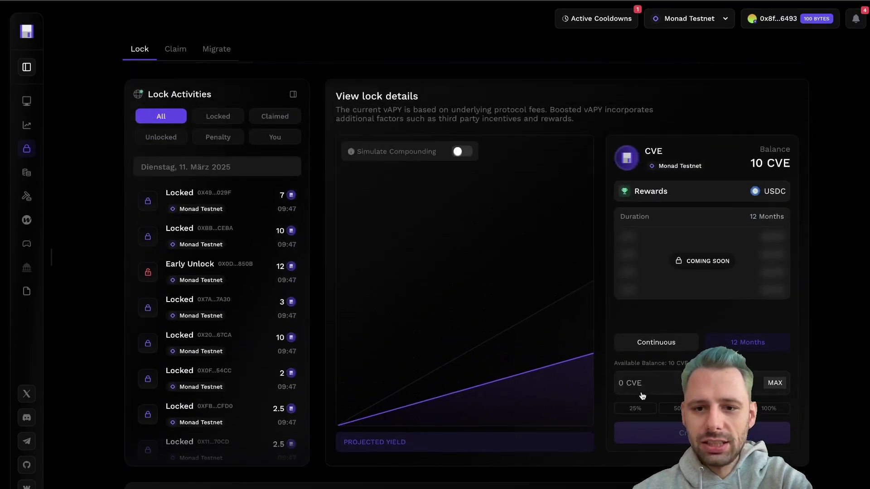
- Create a 12-month lock of 5 CVE, half the balance, and approve it in the wallet
{"action": "left_click", "coordinate": [642, 394]}
{"action": "left_click", "coordinate": [677, 408]}
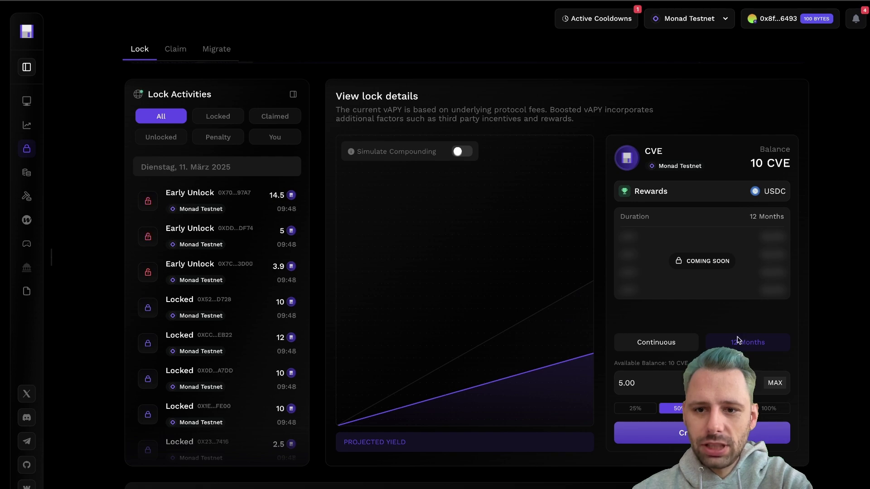
{"action": "left_click", "coordinate": [856, 19]}
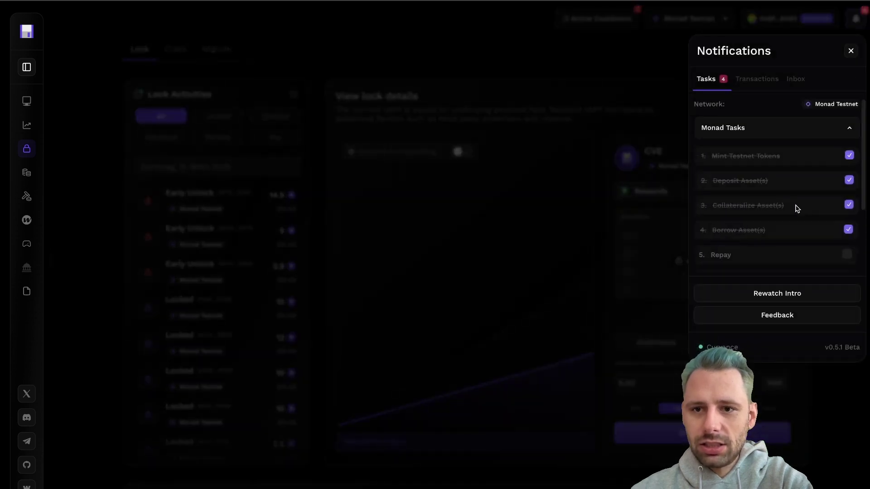
{"action": "scroll", "coordinate": [798, 209], "scroll_direction": "down", "scroll_amount": 2}
{"action": "scroll", "coordinate": [797, 209], "scroll_direction": "down", "scroll_amount": 1}
{"action": "left_click", "coordinate": [646, 229]}
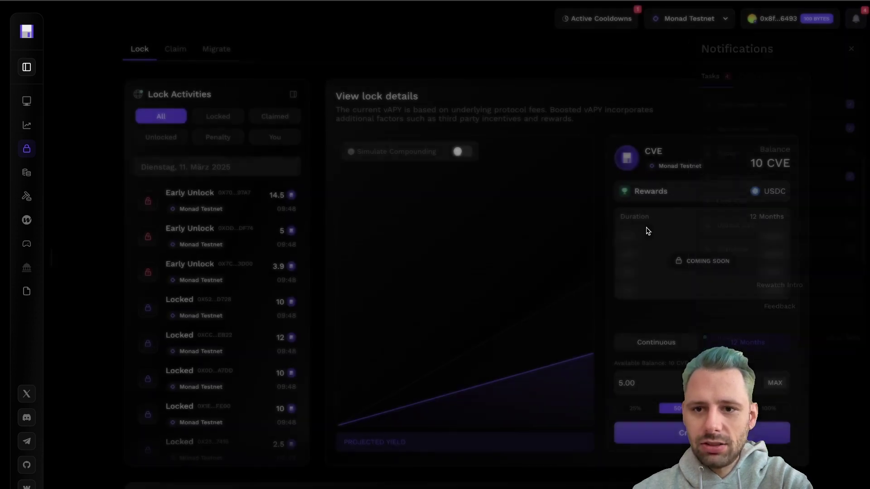
{"action": "left_click", "coordinate": [635, 432]}
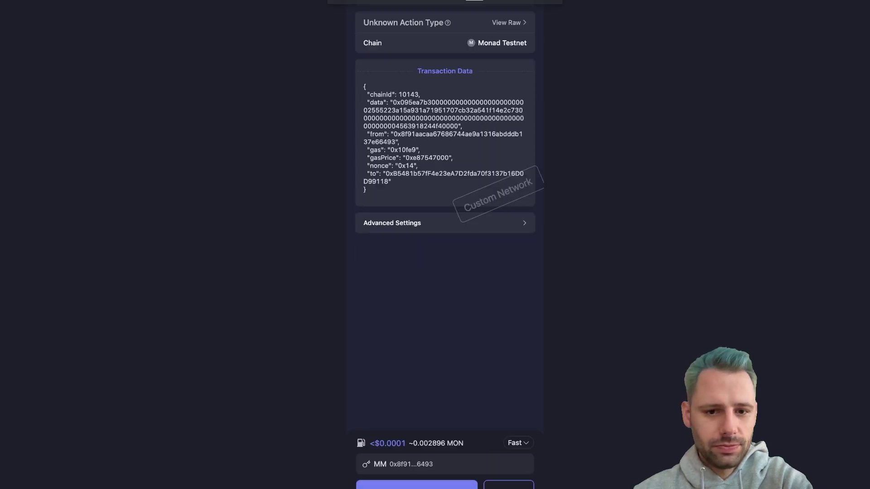
{"action": "left_click", "coordinate": [416, 485]}
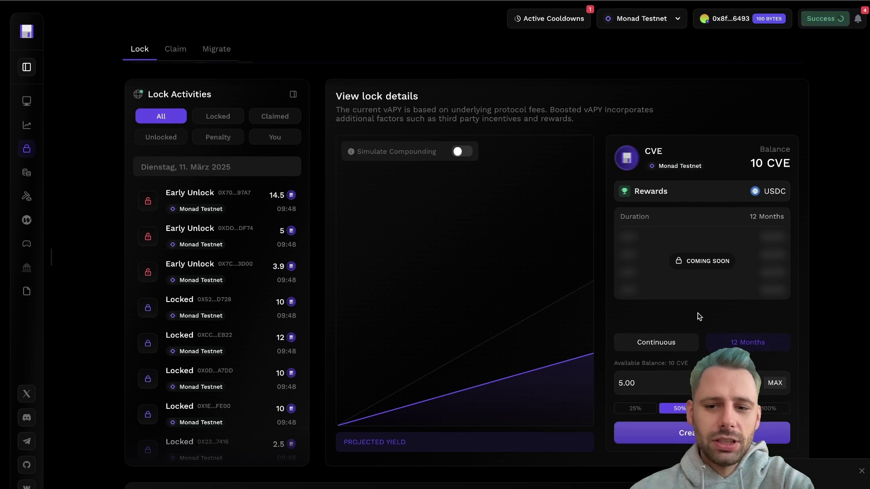
{"action": "left_click", "coordinate": [688, 437]}
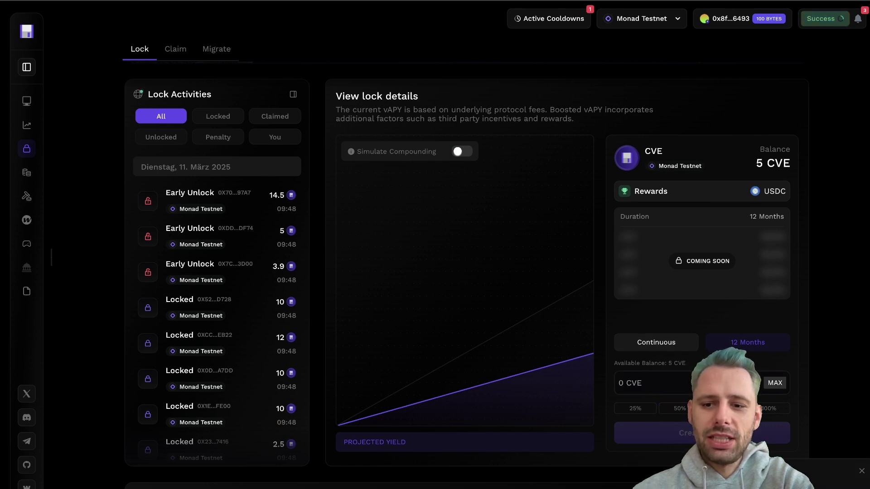
- Check the testnet task checklist to confirm Lock CVE is ticked off
{"action": "left_click", "coordinate": [857, 19]}
{"action": "scroll", "coordinate": [745, 231], "scroll_direction": "down", "scroll_amount": 2}
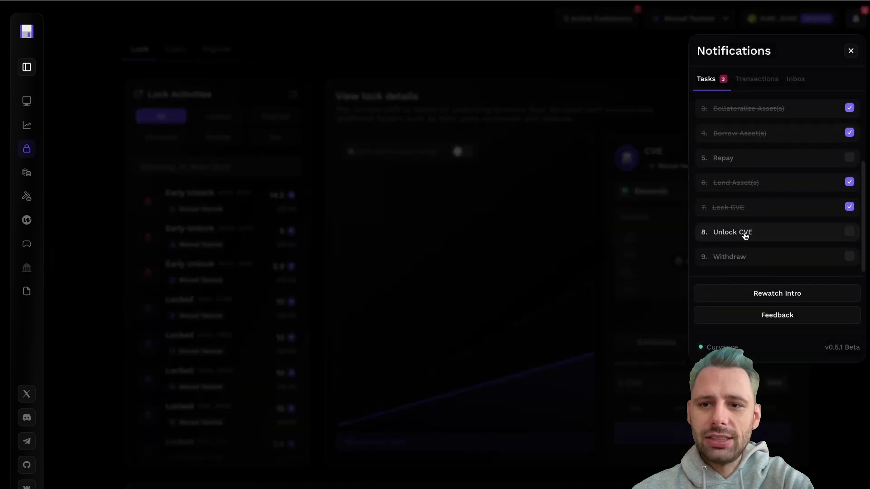
{"action": "left_click", "coordinate": [594, 155]}
{"action": "scroll", "coordinate": [594, 156], "scroll_direction": "down", "scroll_amount": 3}
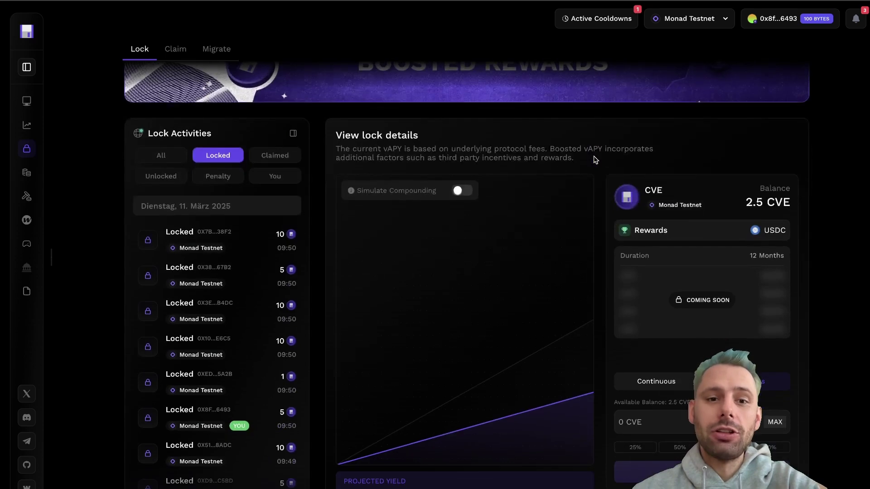
{"action": "scroll", "coordinate": [595, 159], "scroll_direction": "up", "scroll_amount": 3}
- Go to the Unlock CVE task's page and scroll to Your Locks showing the 5 and 2.5 CVE locks
{"action": "left_click", "coordinate": [856, 19]}
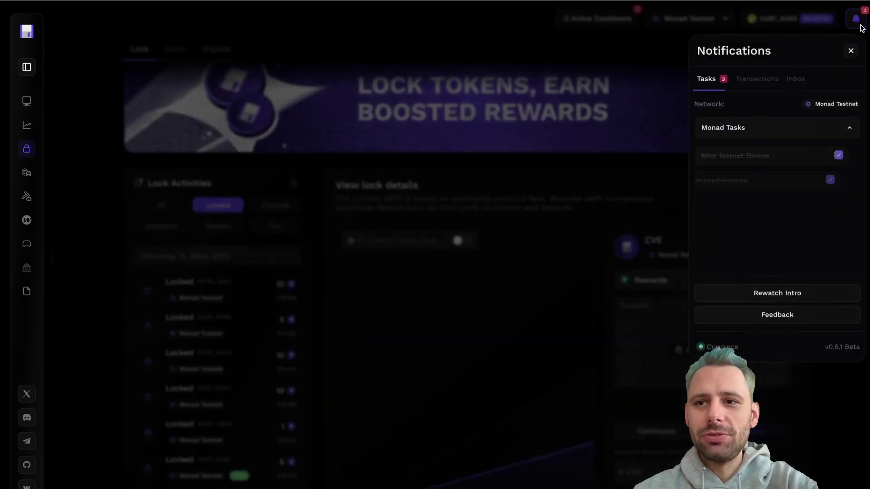
{"action": "scroll", "coordinate": [810, 228], "scroll_direction": "down", "scroll_amount": 2}
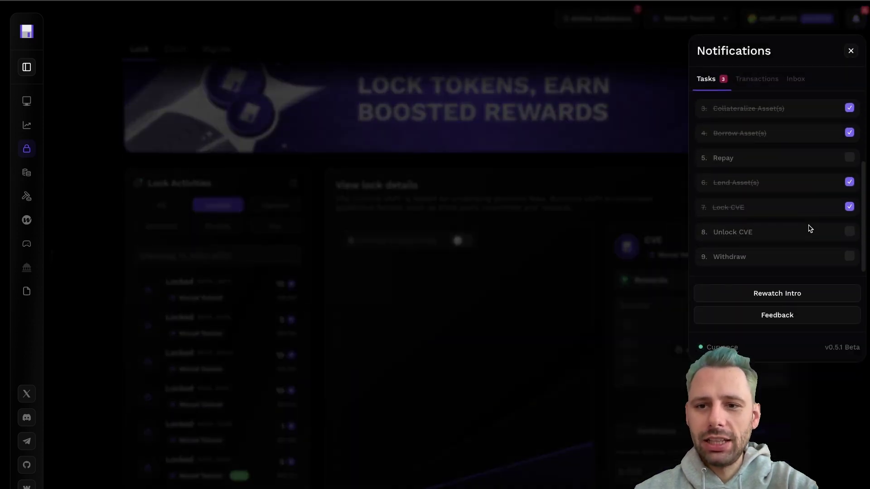
{"action": "left_click", "coordinate": [743, 232]}
{"action": "scroll", "coordinate": [716, 230], "scroll_direction": "down", "scroll_amount": 2}
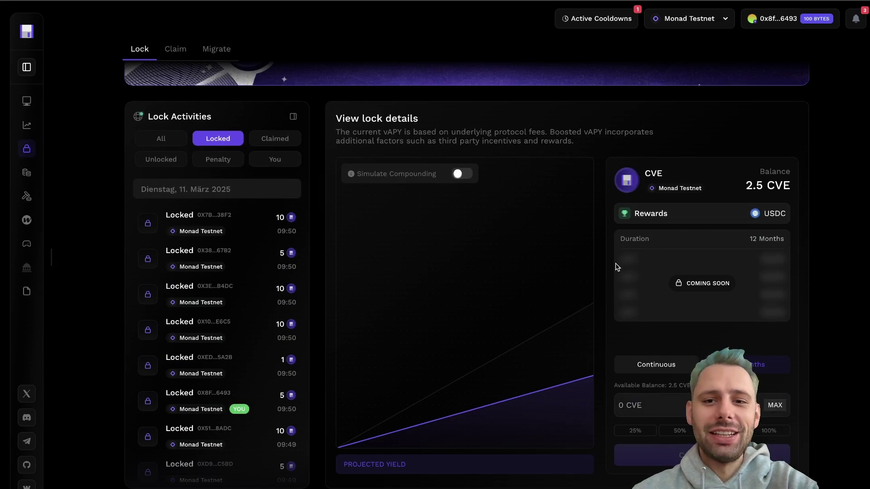
{"action": "scroll", "coordinate": [621, 286], "scroll_direction": "down", "scroll_amount": 4}
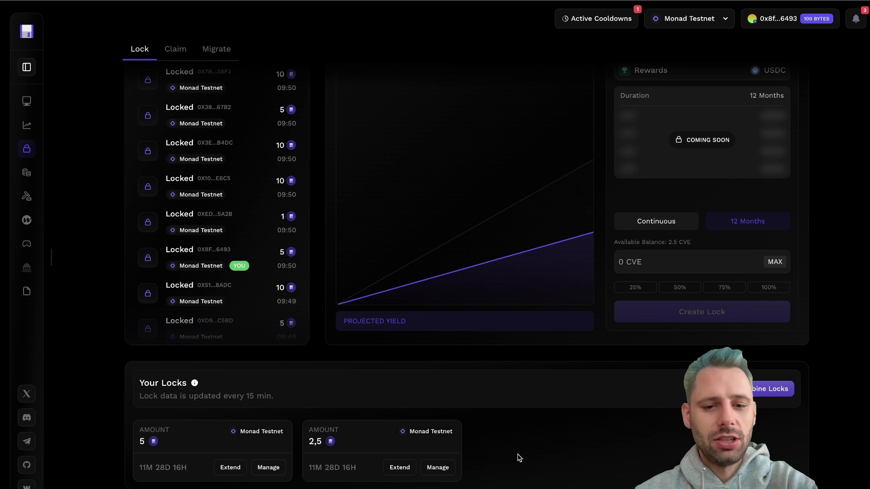
- Release the 2.5 CVE lock early, accepting the penalty, and sign the unlock
{"action": "left_click", "coordinate": [438, 468]}
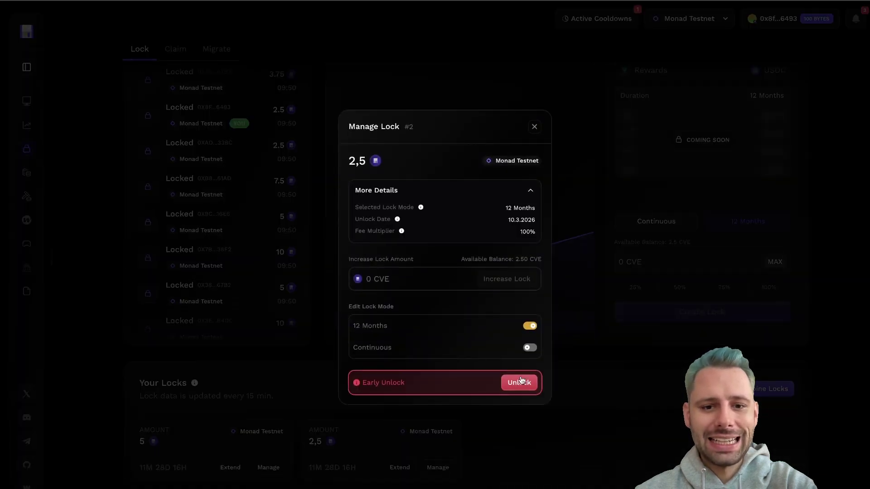
{"action": "left_click", "coordinate": [524, 384]}
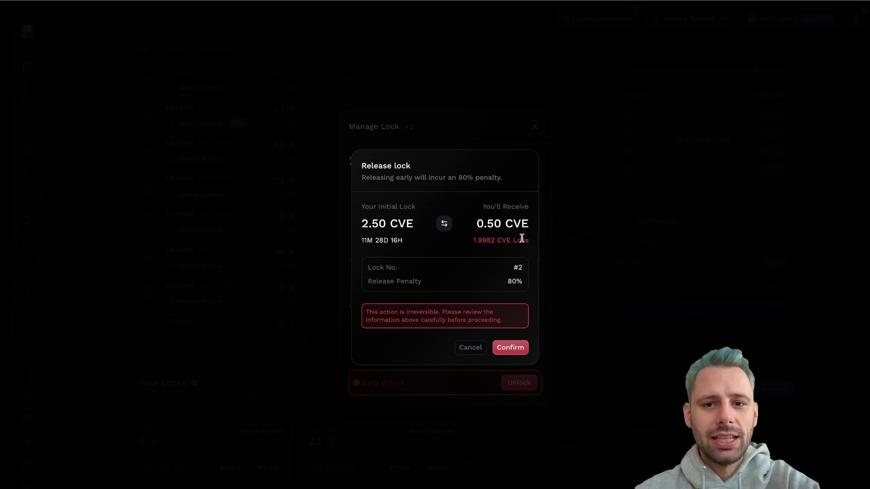
{"action": "left_click", "coordinate": [511, 350]}
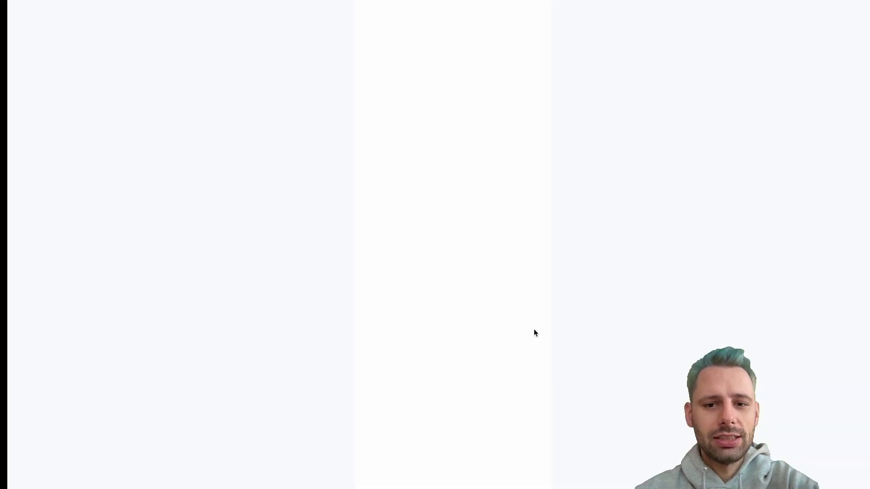
{"action": "left_click", "coordinate": [417, 485]}
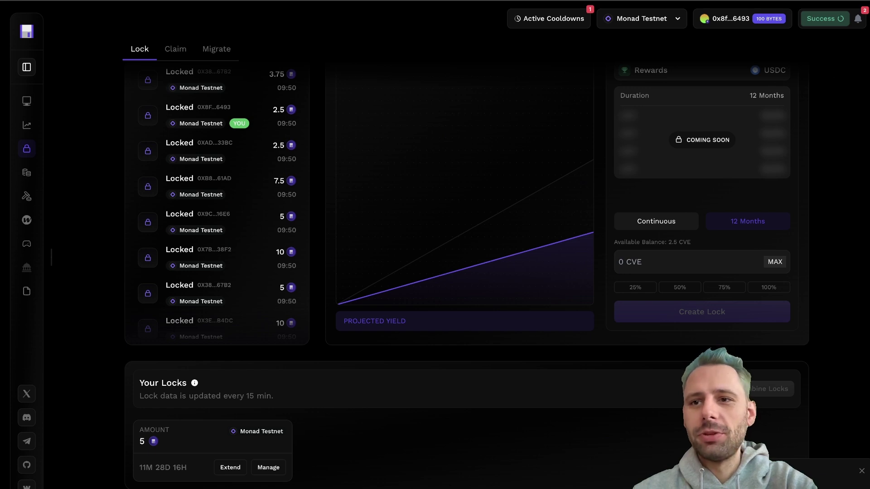
- Review the task list, with Repay and Withdraw still unticked, and open the Long BTC market
{"action": "left_click", "coordinate": [857, 18]}
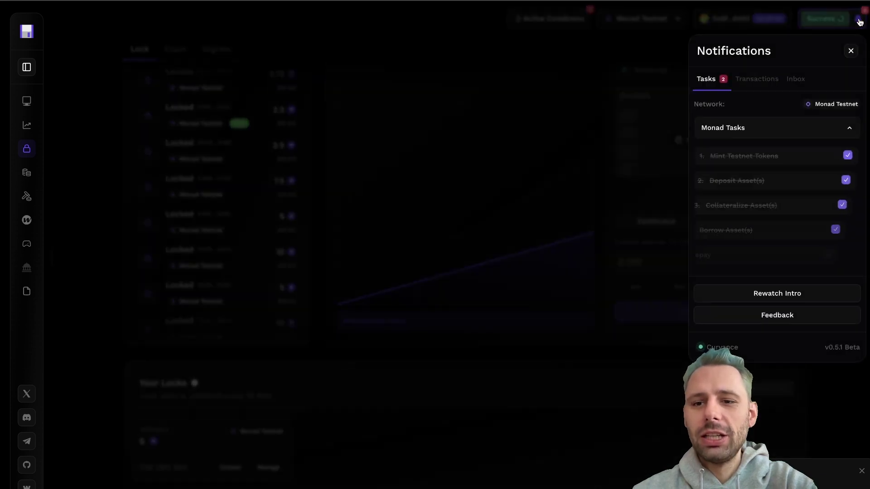
{"action": "scroll", "coordinate": [764, 207], "scroll_direction": "down", "scroll_amount": 2}
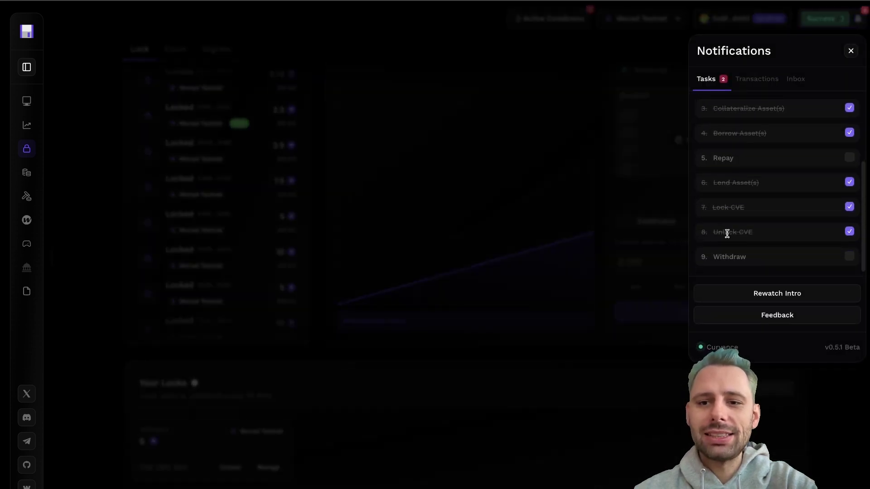
{"action": "left_click", "coordinate": [729, 257]}
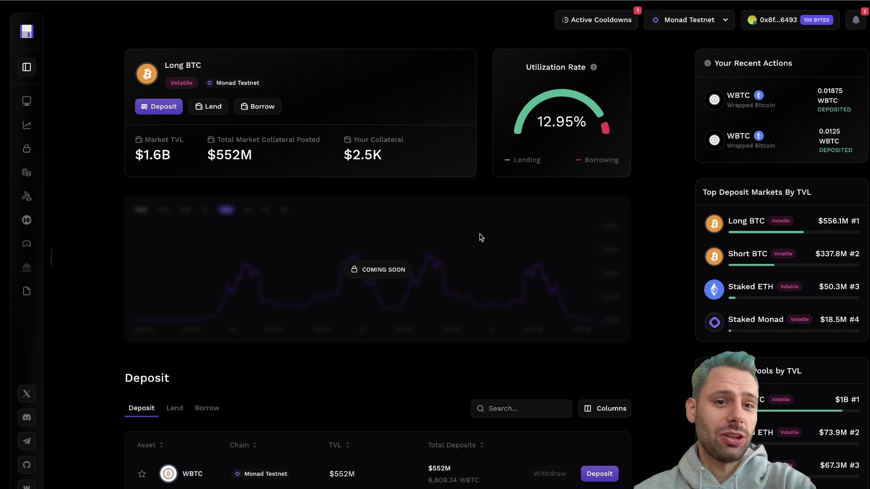
- Reopen the testnet task list and scroll through the remaining tasks
{"action": "left_click", "coordinate": [855, 20]}
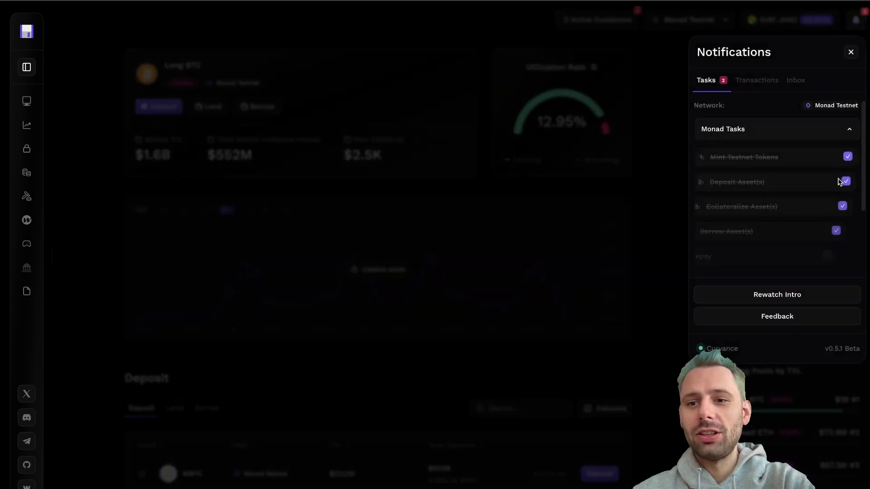
{"action": "scroll", "coordinate": [791, 225], "scroll_direction": "down", "scroll_amount": 3}
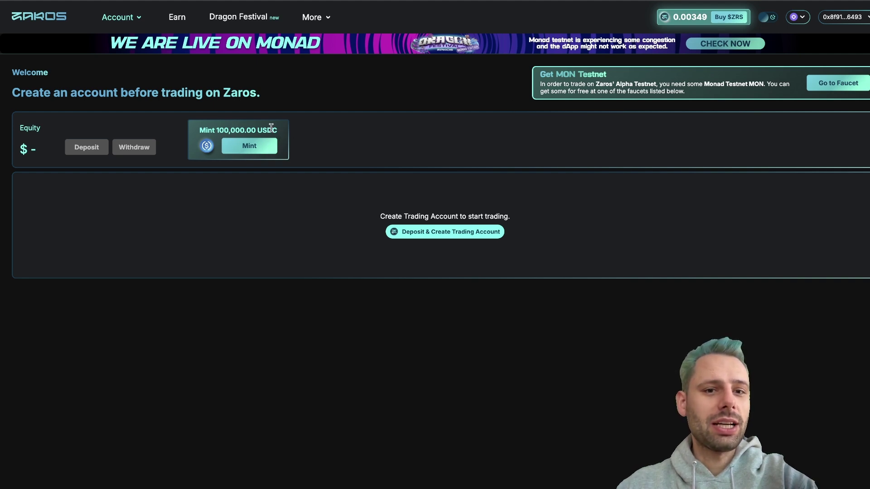
- Mint 100,000 testnet USDC on the Zaros account page and approve it in the wallet
{"action": "left_click", "coordinate": [250, 151]}
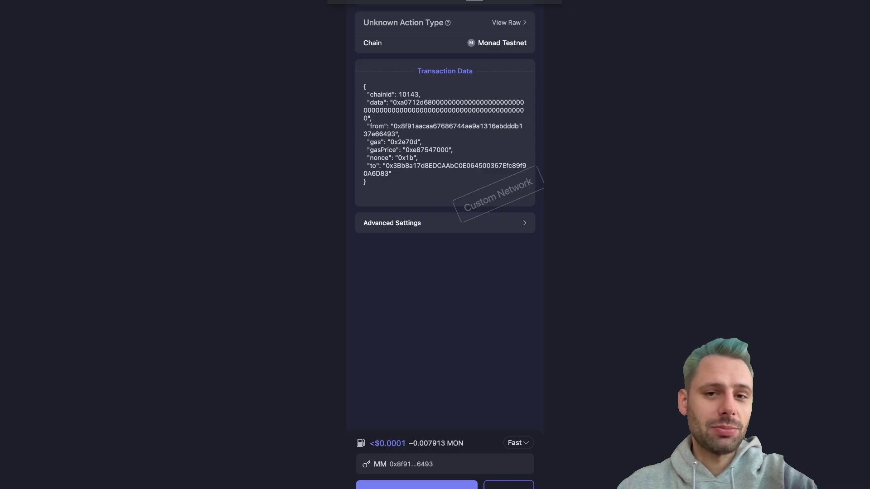
{"action": "left_click", "coordinate": [417, 484]}
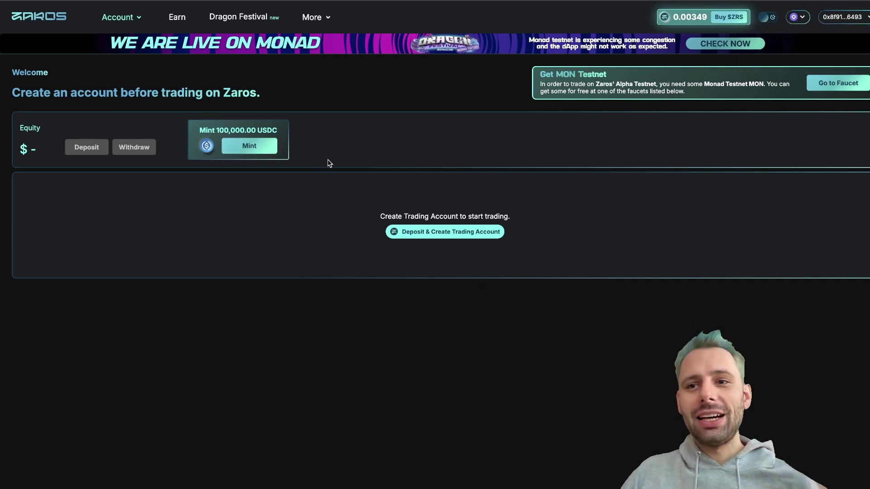
- Start creating a Zaros trading account with the deposit set to 75%, 75000 USDC
{"action": "left_click", "coordinate": [438, 232]}
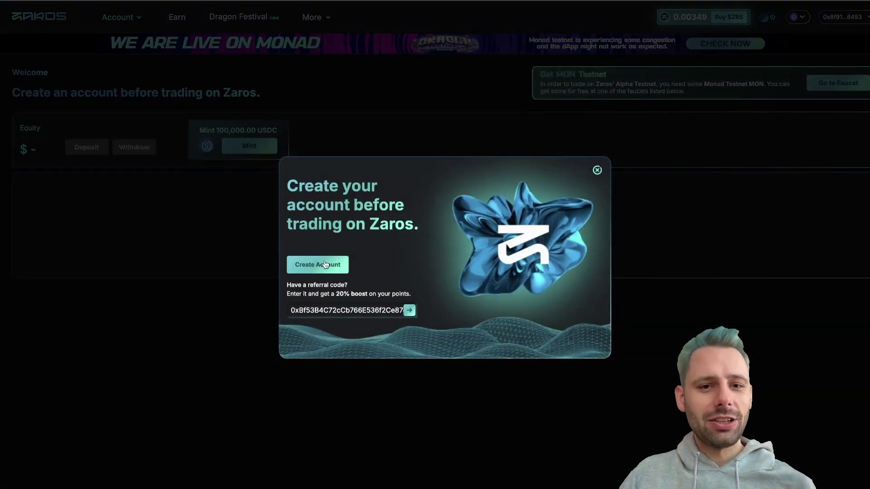
{"action": "left_click", "coordinate": [330, 270]}
{"action": "left_click", "coordinate": [443, 283]}
{"action": "left_click", "coordinate": [479, 284]}
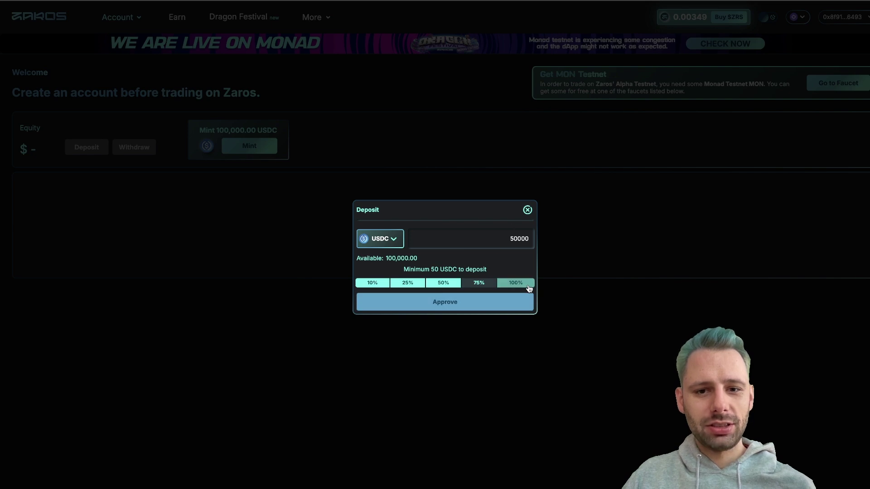
{"action": "left_click", "coordinate": [514, 284]}
{"action": "left_click", "coordinate": [480, 281]}
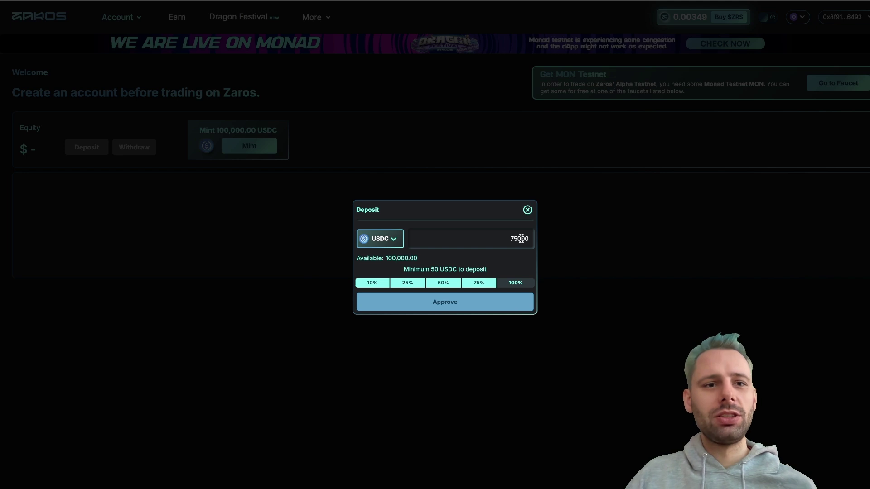
- Approve USDC spending, create the account with the 75000 USDC deposit, and close the success message
{"action": "left_click", "coordinate": [447, 302]}
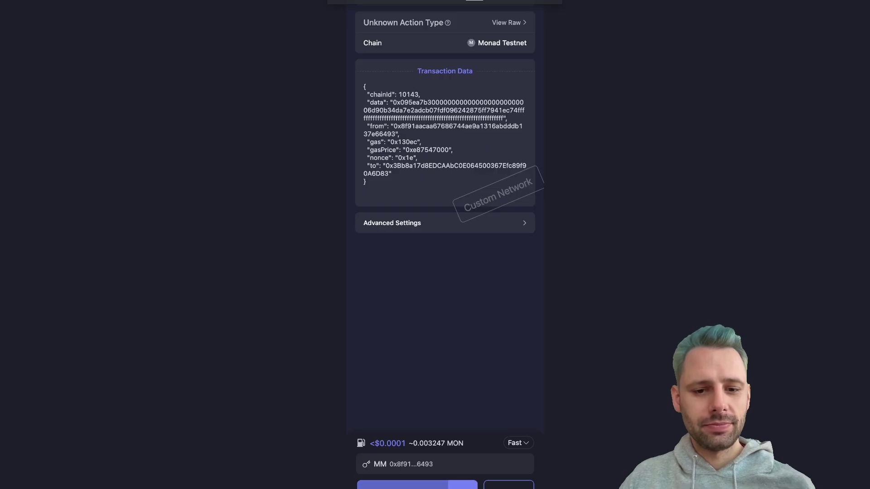
{"action": "left_click", "coordinate": [414, 483]}
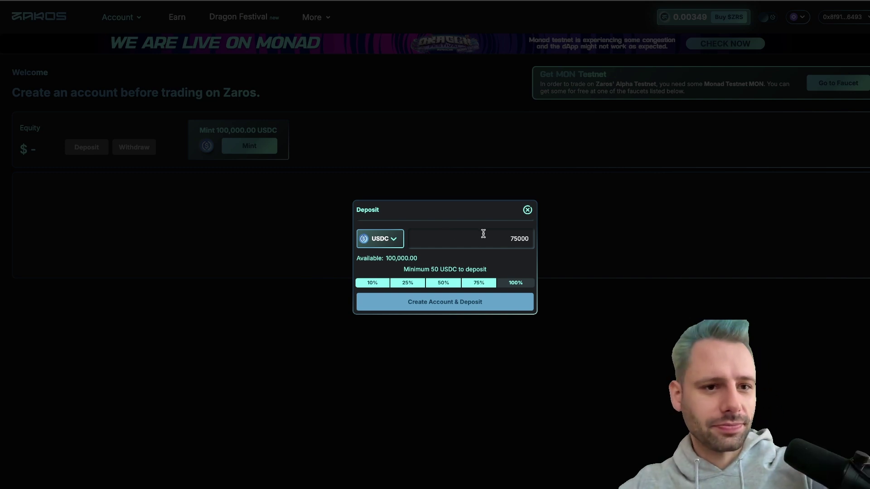
{"action": "left_click", "coordinate": [442, 304]}
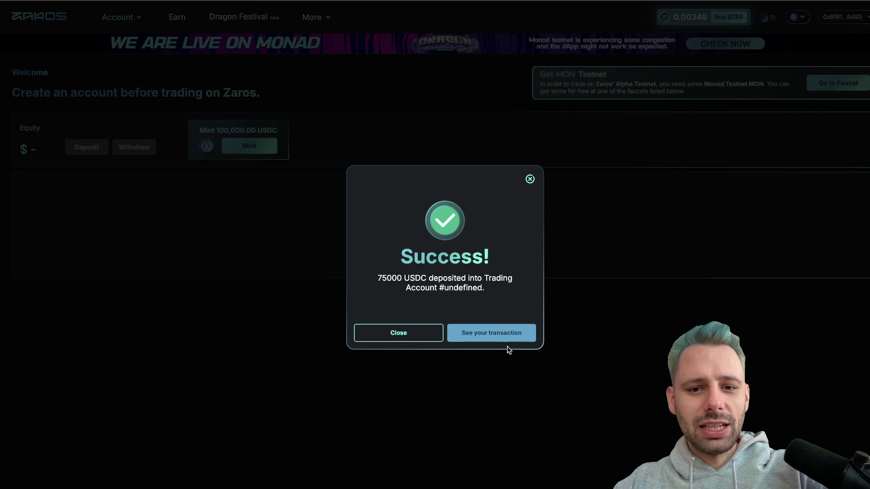
{"action": "left_click", "coordinate": [414, 340]}
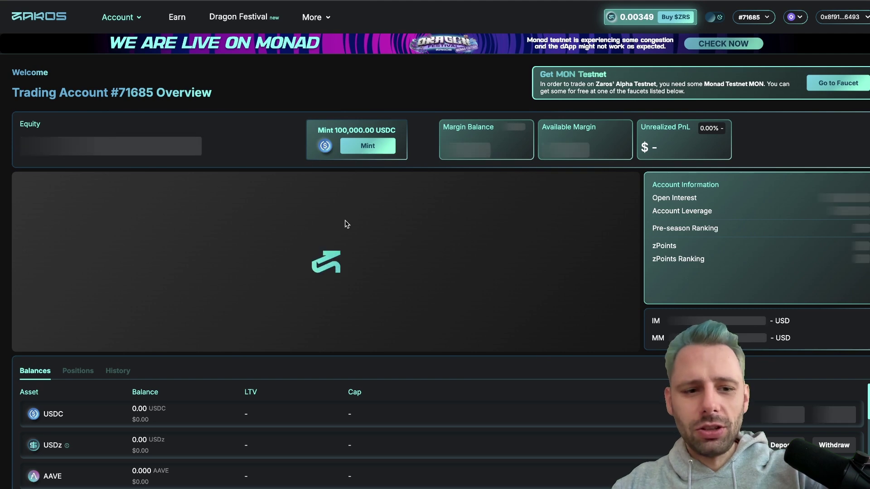
{"action": "scroll", "coordinate": [345, 224], "scroll_direction": "down", "scroll_amount": 1}
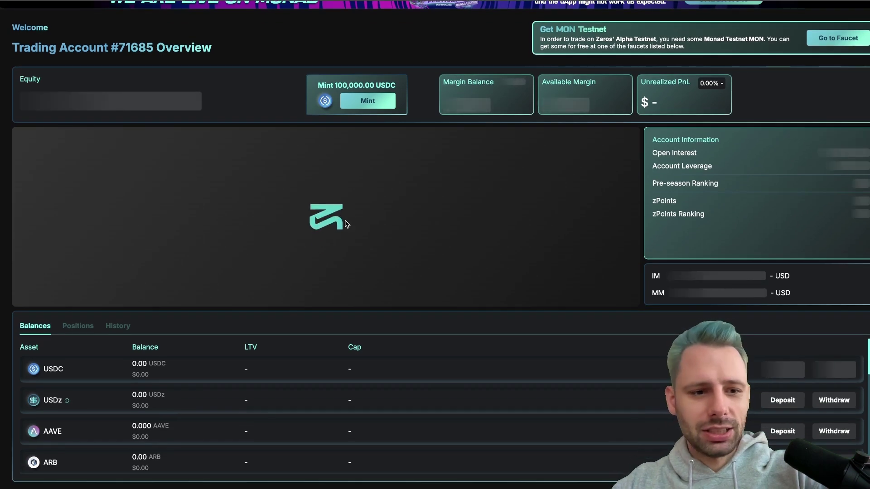
{"action": "scroll", "coordinate": [345, 224], "scroll_direction": "up", "scroll_amount": 1}
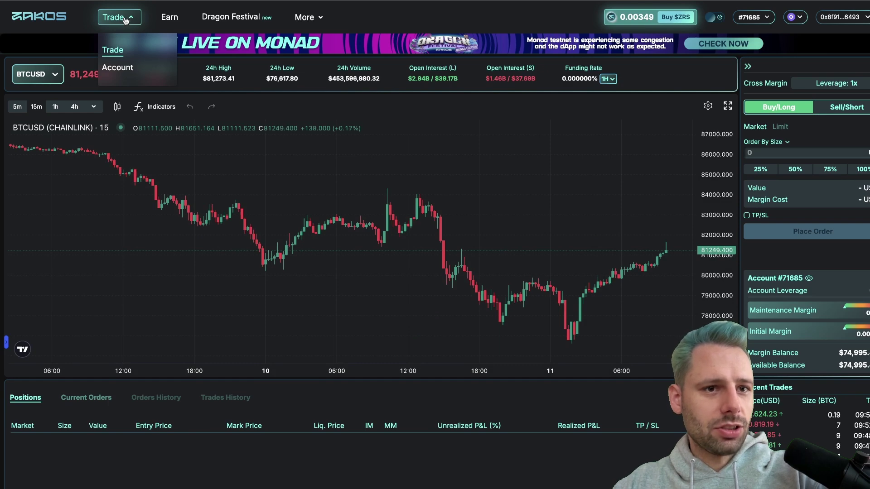
- Place and sign a 0.46 BTC market Buy/Long order on BTCUSD
{"action": "scroll", "coordinate": [520, 170], "scroll_direction": "down", "scroll_amount": 5}
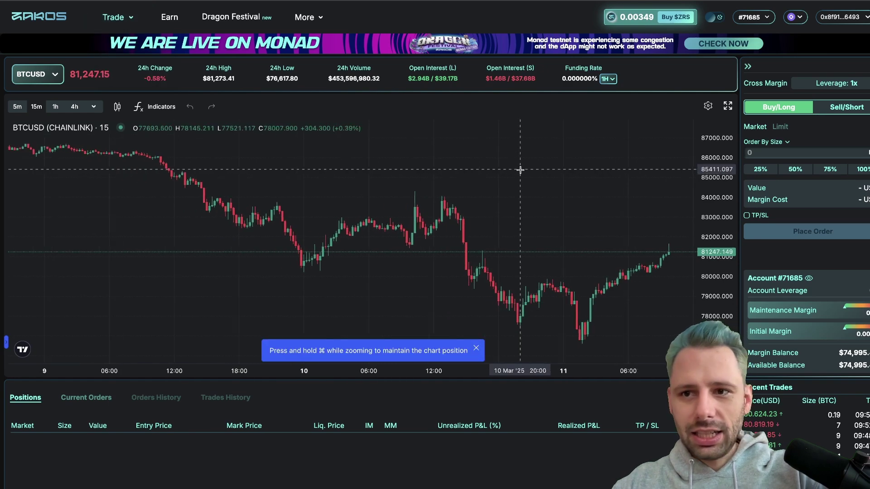
{"action": "scroll", "coordinate": [520, 170], "scroll_direction": "down", "scroll_amount": 5}
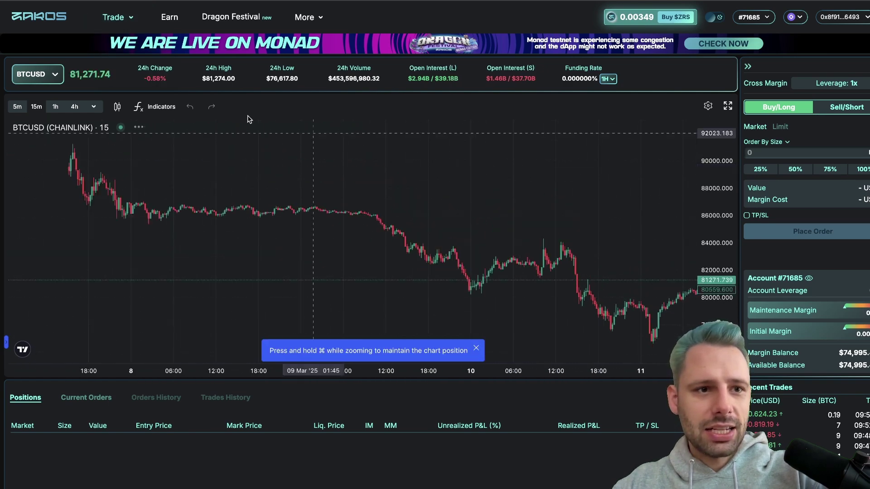
{"action": "left_click", "coordinate": [43, 81]}
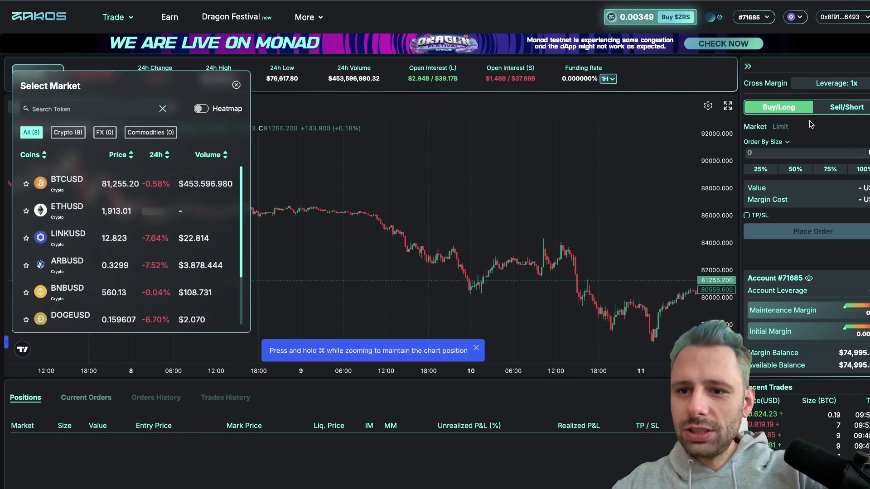
{"action": "left_click", "coordinate": [796, 178]}
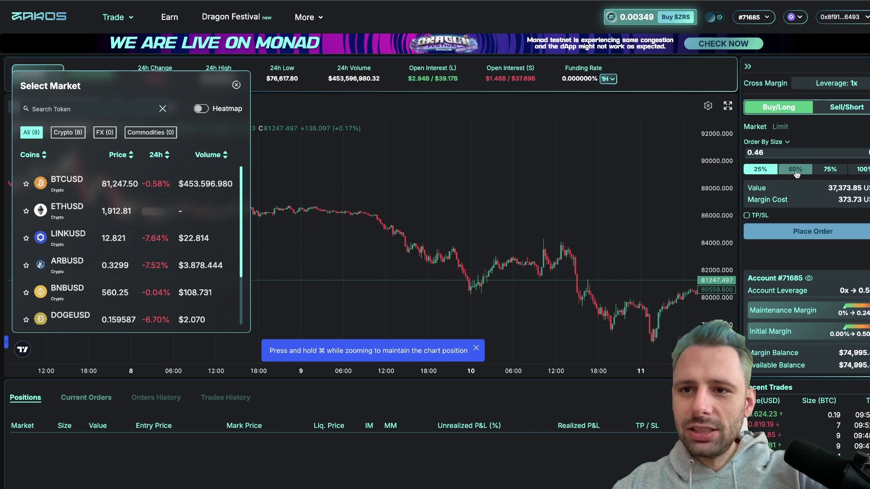
{"action": "left_click", "coordinate": [832, 232]}
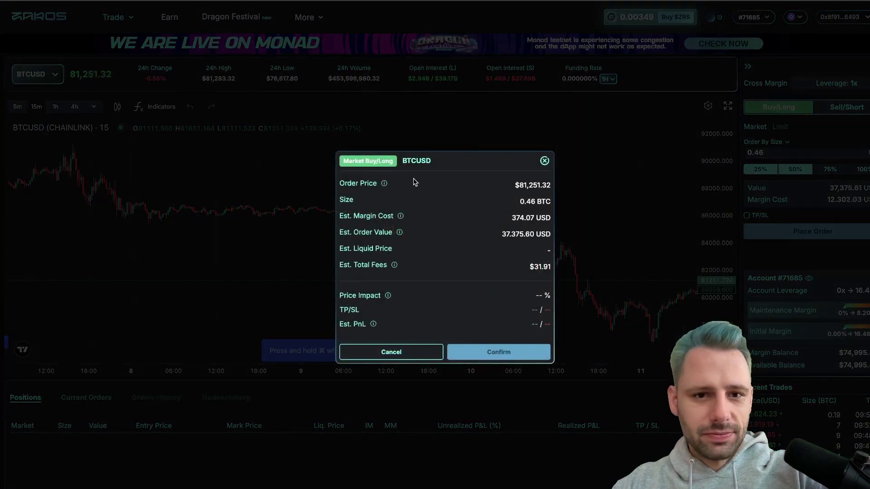
{"action": "left_click", "coordinate": [486, 355]}
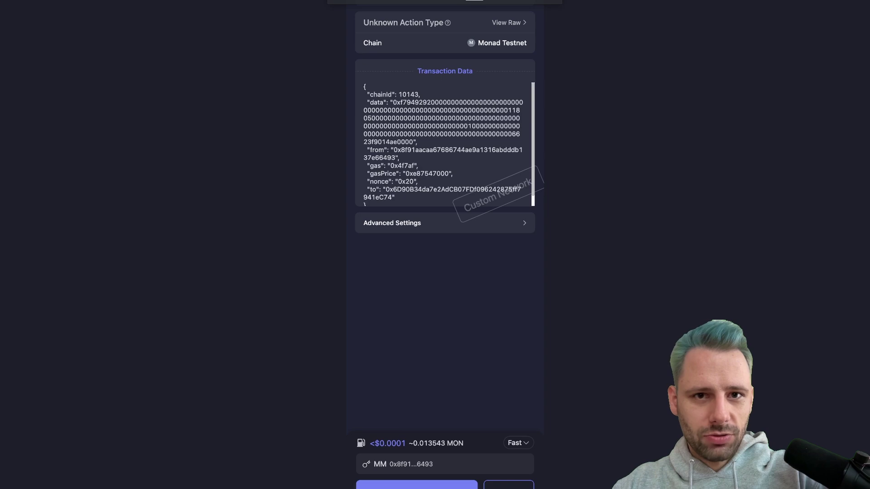
{"action": "left_click", "coordinate": [416, 484]}
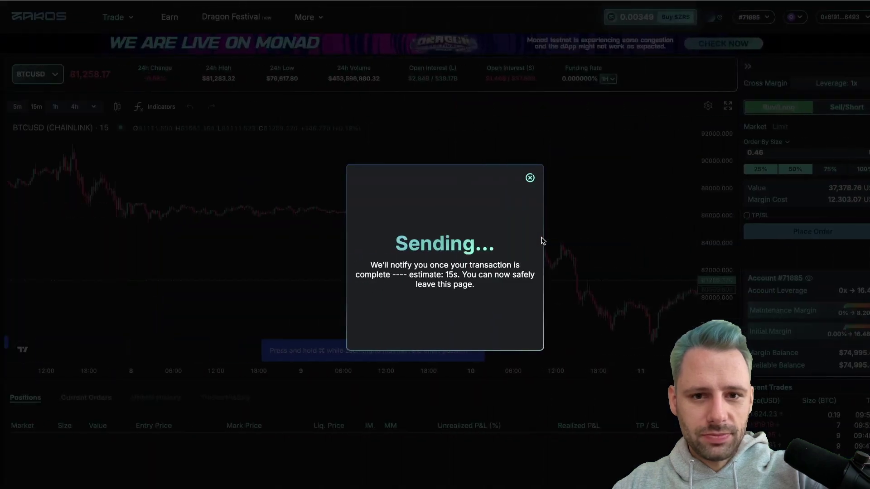
{"action": "left_click", "coordinate": [543, 241]}
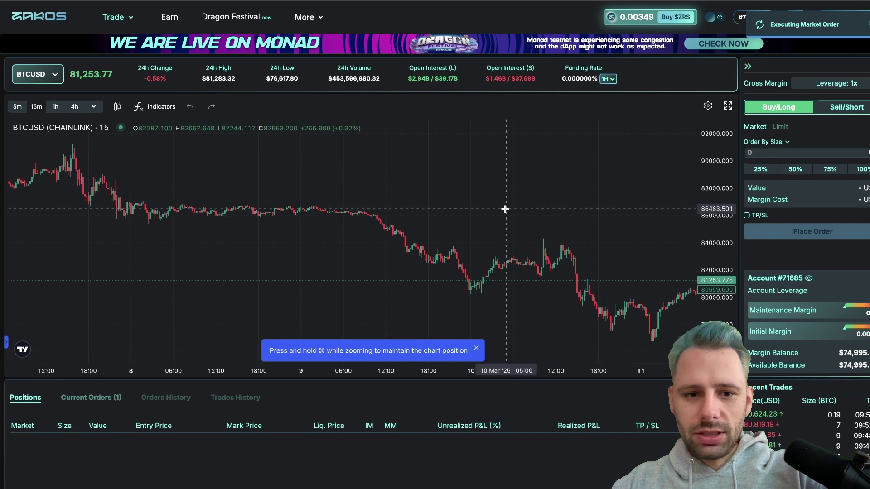
- Claim the day-1 Dragon Festival daily check-in Mystery Box, bringing completion rewards to 1/42
{"action": "left_click", "coordinate": [236, 18]}
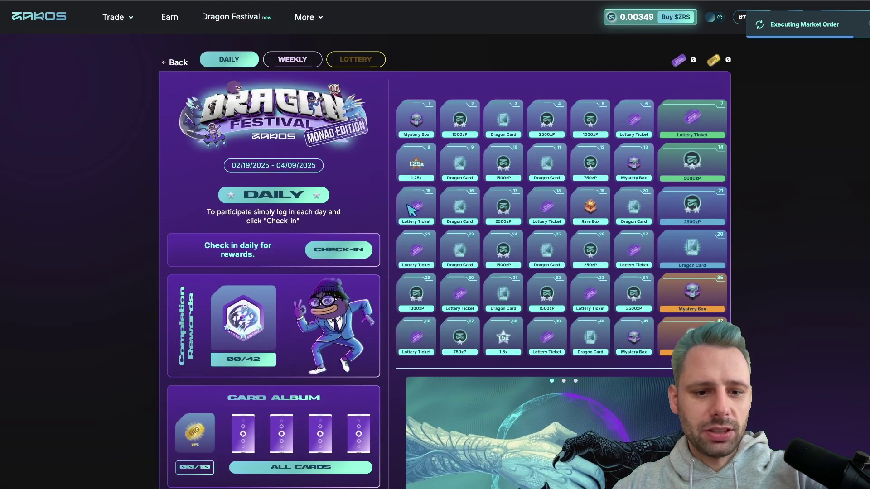
{"action": "left_click", "coordinate": [339, 257]}
{"action": "scroll", "coordinate": [388, 213], "scroll_direction": "down", "scroll_amount": 2}
{"action": "scroll", "coordinate": [388, 216], "scroll_direction": "down", "scroll_amount": 1}
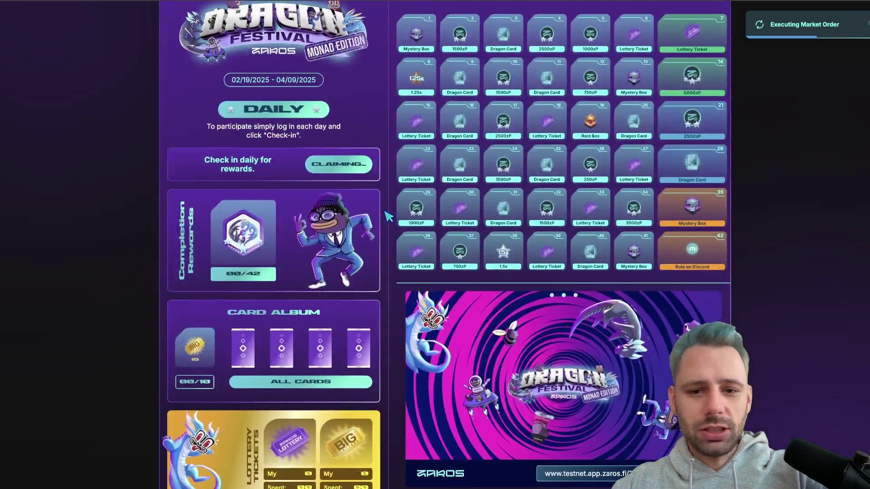
{"action": "scroll", "coordinate": [388, 216], "scroll_direction": "up", "scroll_amount": 3}
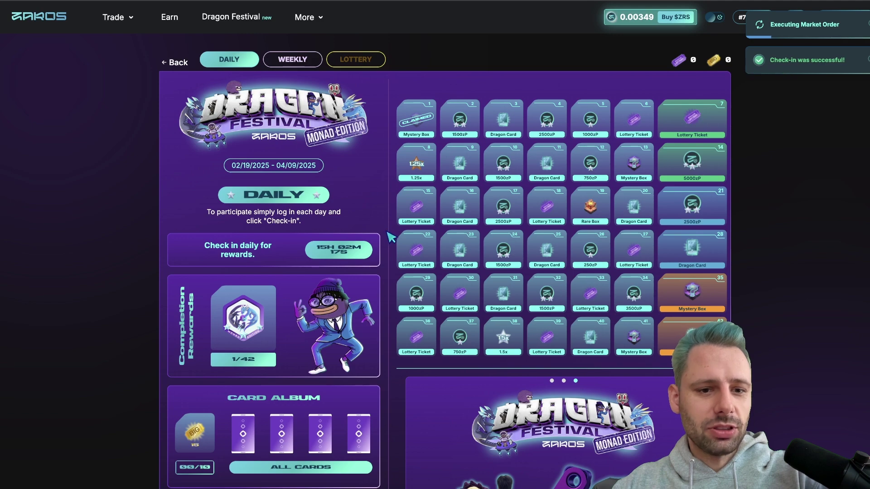
{"action": "scroll", "coordinate": [391, 237], "scroll_direction": "down", "scroll_amount": 2}
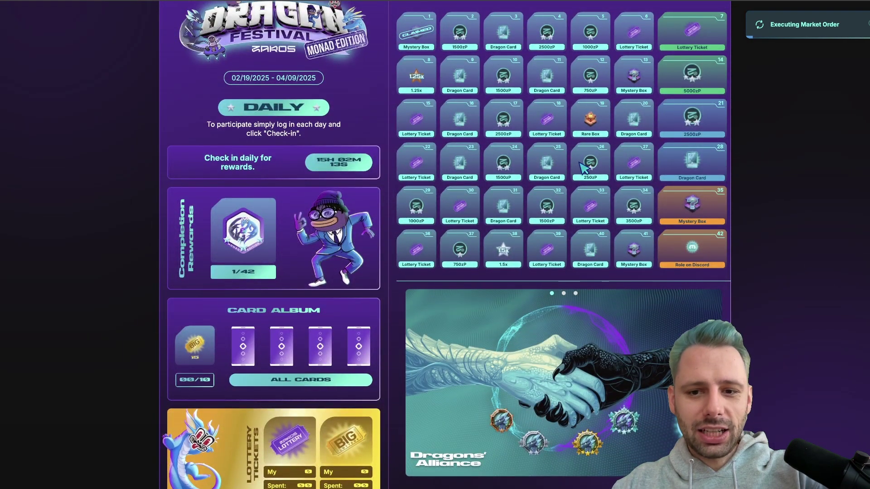
{"action": "scroll", "coordinate": [584, 168], "scroll_direction": "up", "scroll_amount": 2}
{"action": "scroll", "coordinate": [584, 169], "scroll_direction": "down", "scroll_amount": 3}
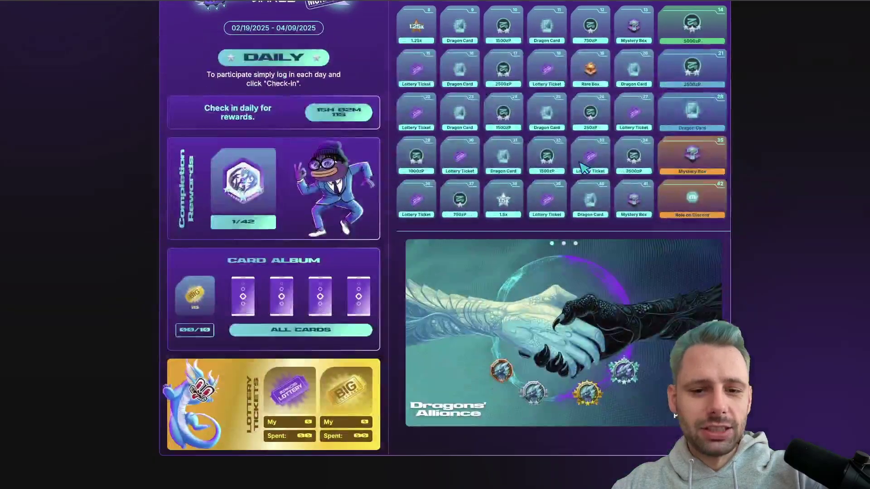
{"action": "scroll", "coordinate": [339, 83], "scroll_direction": "up", "scroll_amount": 3}
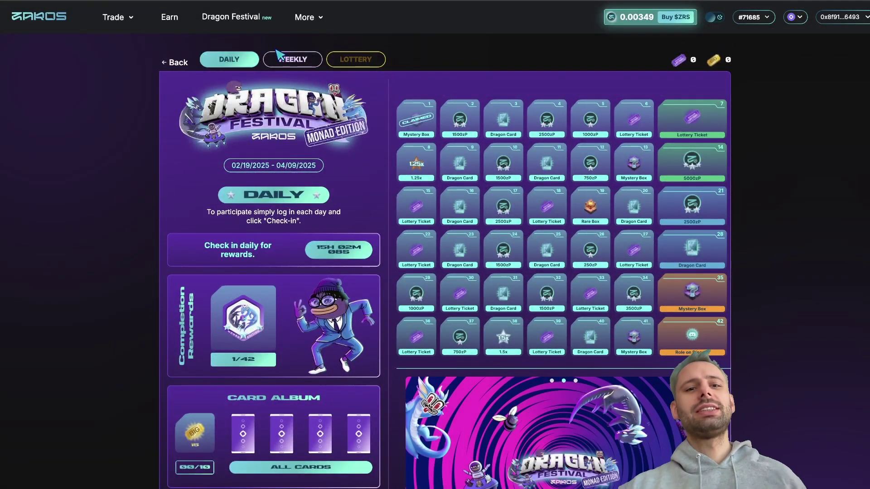
- Claim the weekly Dragon Festival check-in's Level 1 Big Lottery, then return to the Daily rewards
{"action": "left_click", "coordinate": [286, 62]}
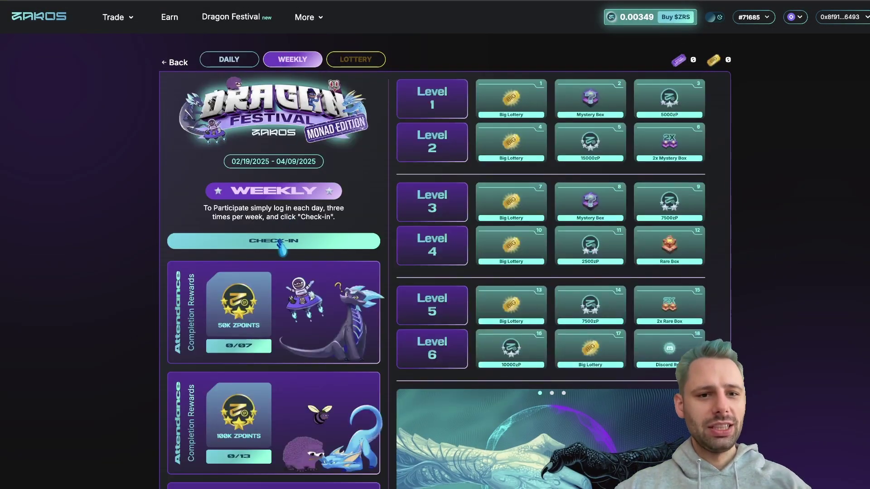
{"action": "left_click", "coordinate": [267, 242]}
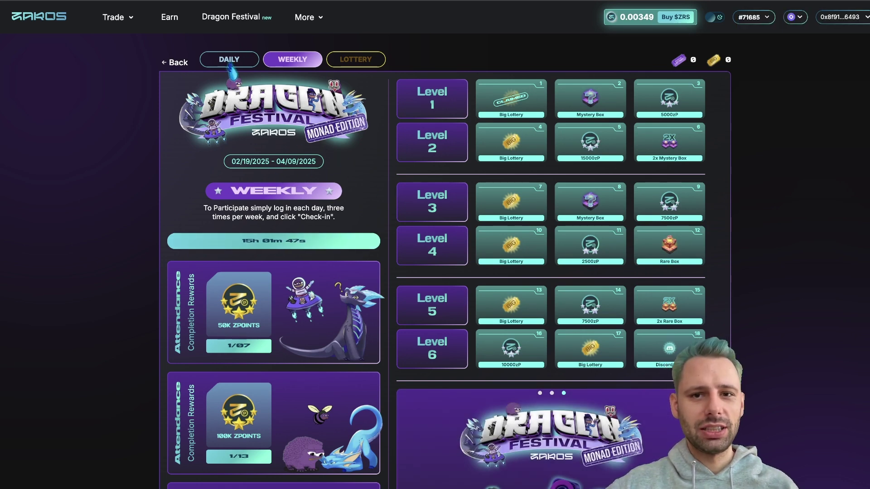
{"action": "left_click", "coordinate": [229, 61]}
{"action": "scroll", "coordinate": [415, 222], "scroll_direction": "down", "scroll_amount": 3}
{"action": "scroll", "coordinate": [417, 225], "scroll_direction": "up", "scroll_amount": 3}
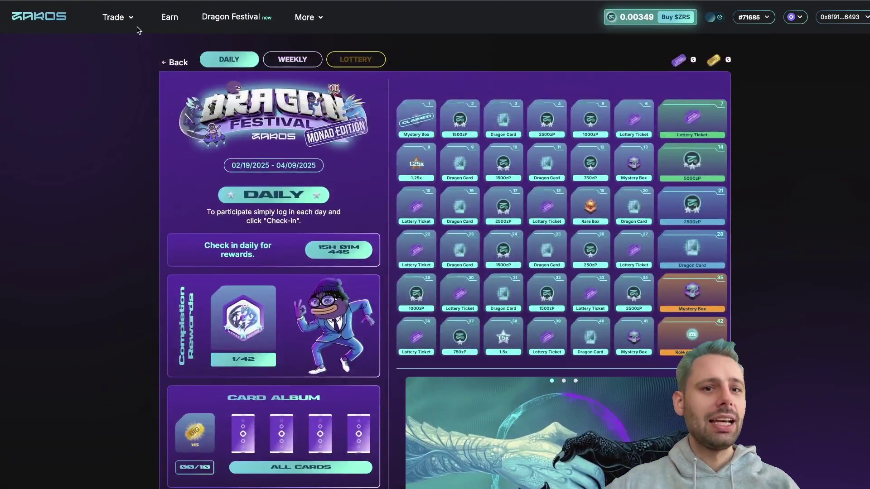
{"action": "left_click", "coordinate": [129, 19]}
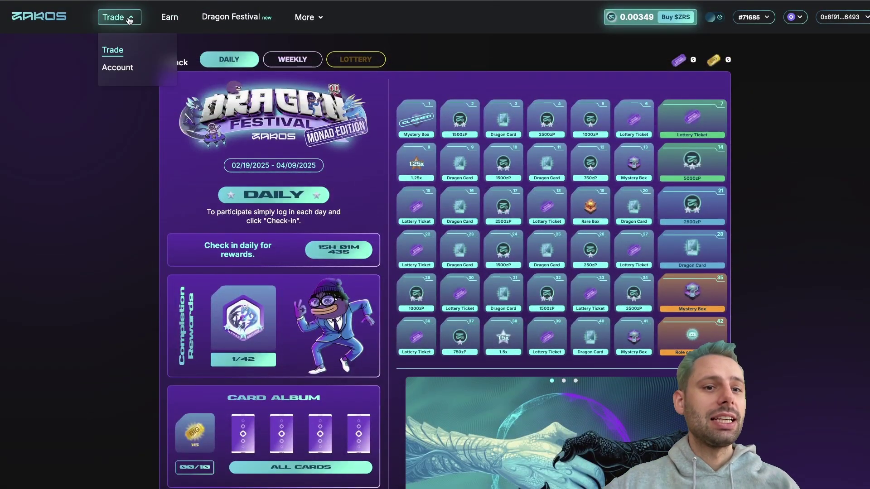
- Go from the task list's Repay entry to the Long BTC market's USDC Borrow table
{"action": "left_click", "coordinate": [114, 51]}
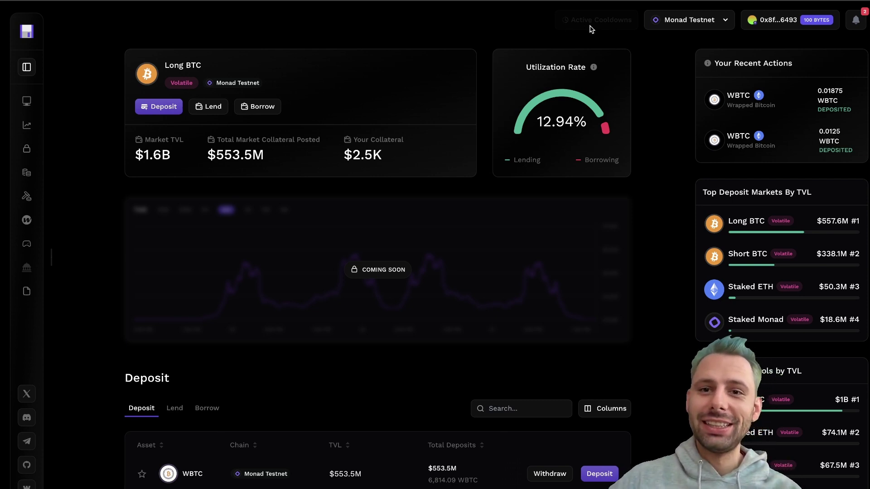
{"action": "left_click", "coordinate": [855, 20]}
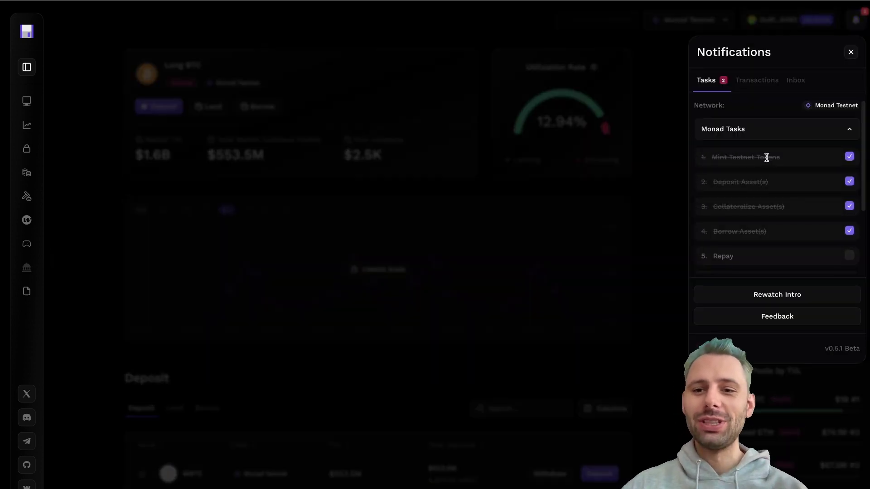
{"action": "scroll", "coordinate": [767, 155], "scroll_direction": "down", "scroll_amount": 3}
{"action": "left_click", "coordinate": [727, 162]}
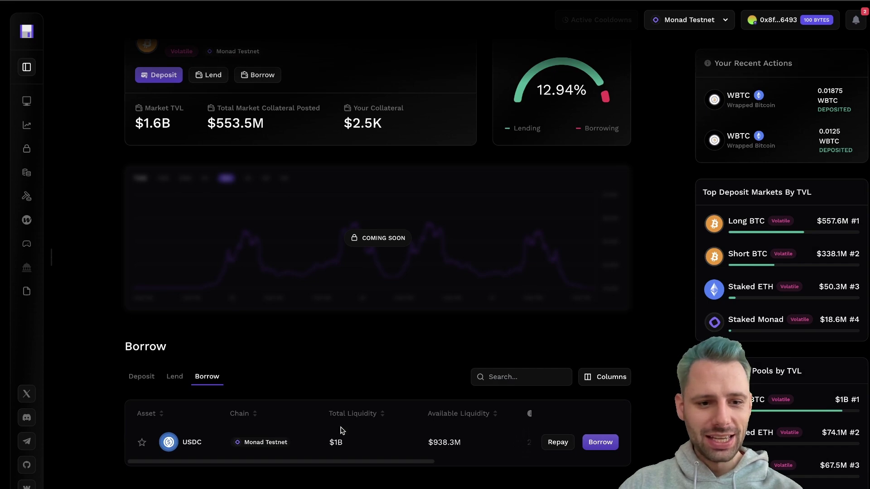
- Set the USDC repayment to 50% and approve USDC spending in the wallet
{"action": "left_click", "coordinate": [554, 443]}
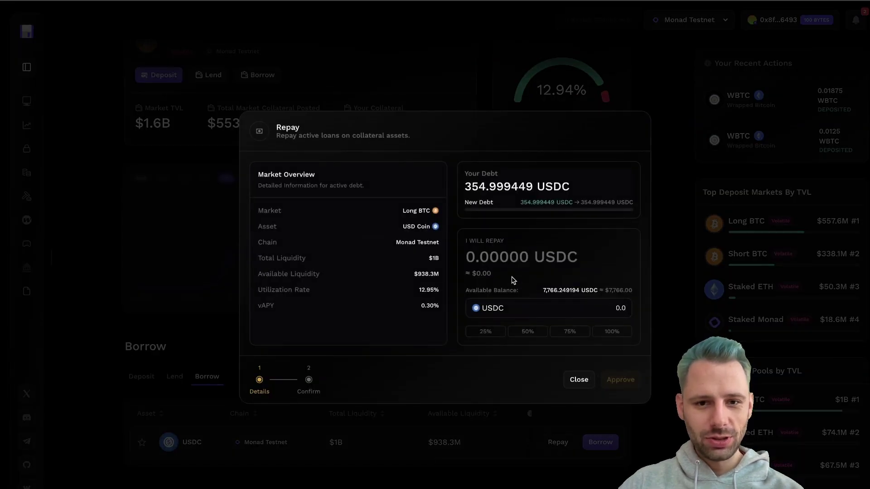
{"action": "left_click", "coordinate": [525, 333]}
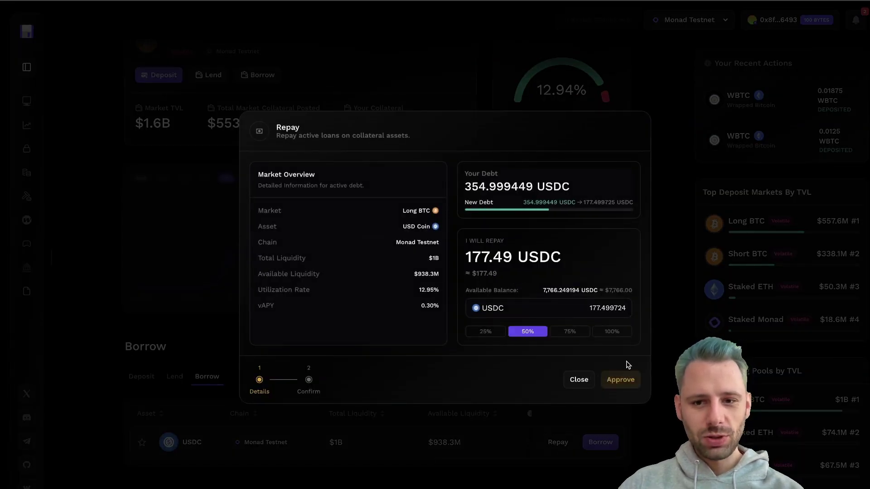
{"action": "left_click", "coordinate": [624, 385]}
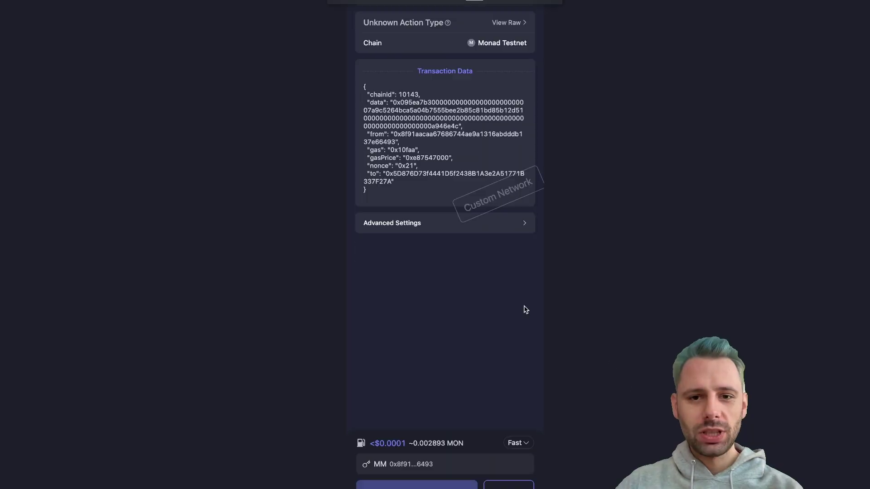
{"action": "left_click", "coordinate": [416, 485]}
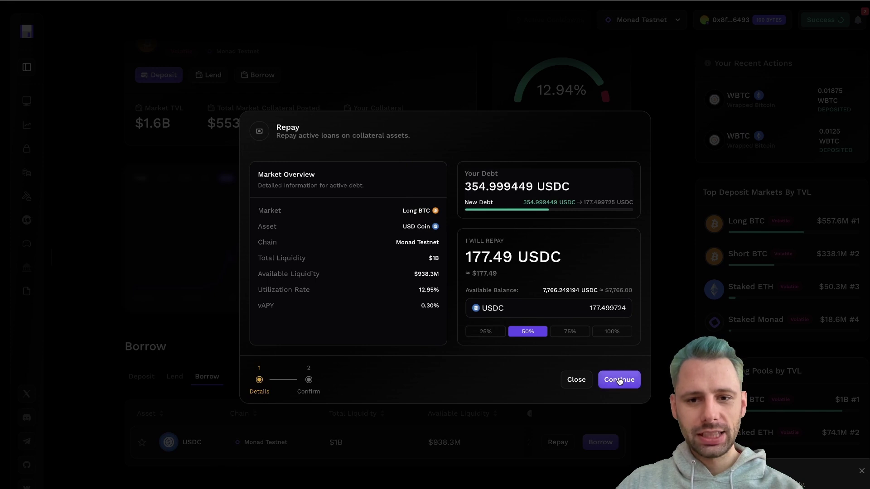
- Confirm and sign the 177.499724 USDC repayment, then close the success dialog
{"action": "left_click", "coordinate": [618, 379]}
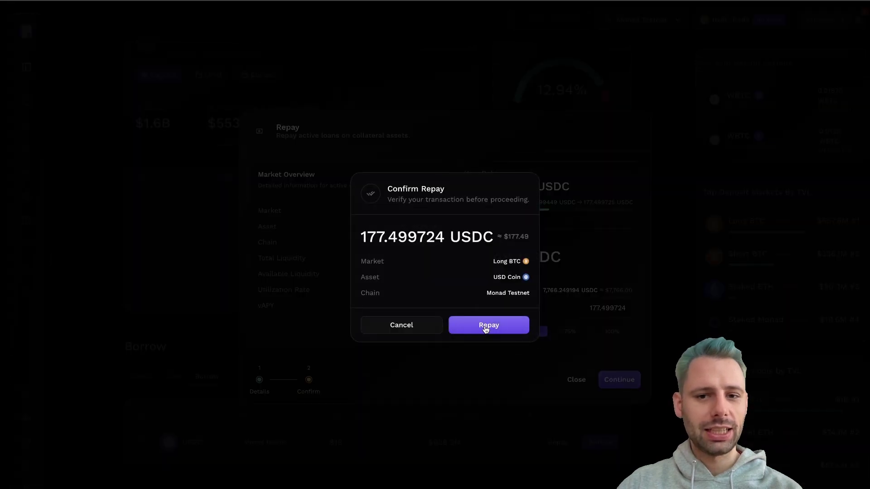
{"action": "left_click", "coordinate": [485, 327]}
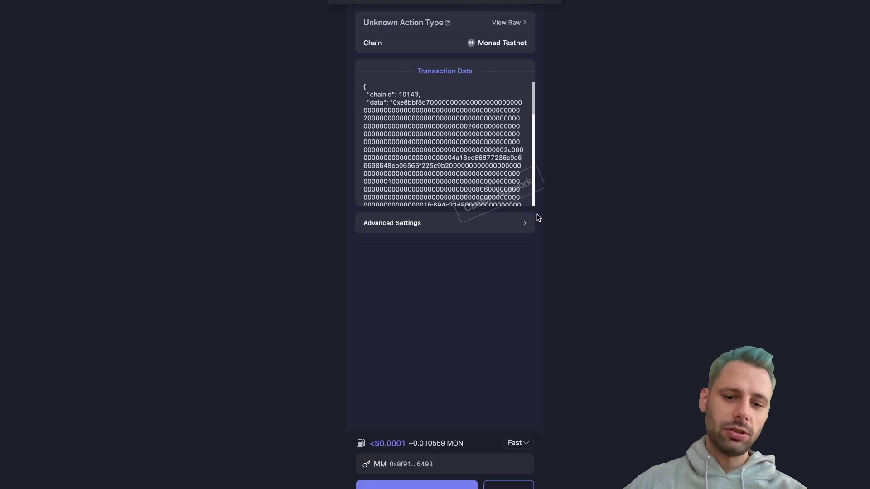
{"action": "left_click", "coordinate": [398, 486]}
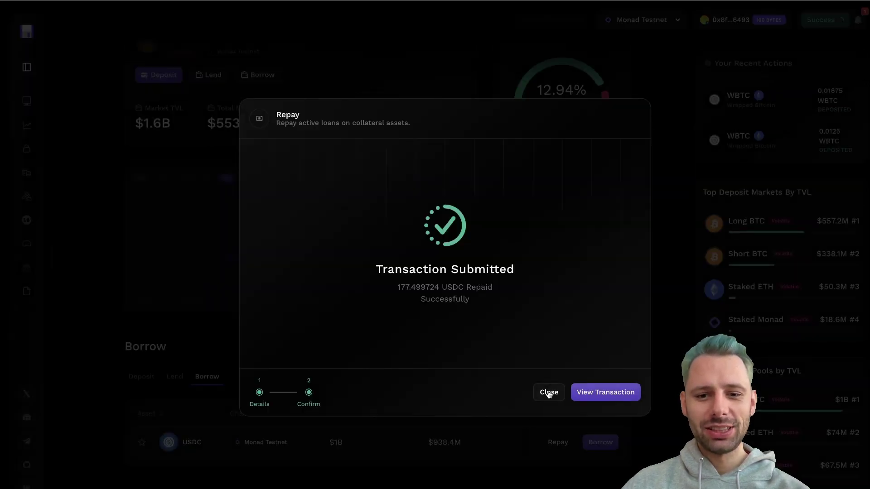
{"action": "left_click", "coordinate": [548, 393]}
- Check task progress and jump to the market for the Withdraw task
{"action": "left_click", "coordinate": [857, 20]}
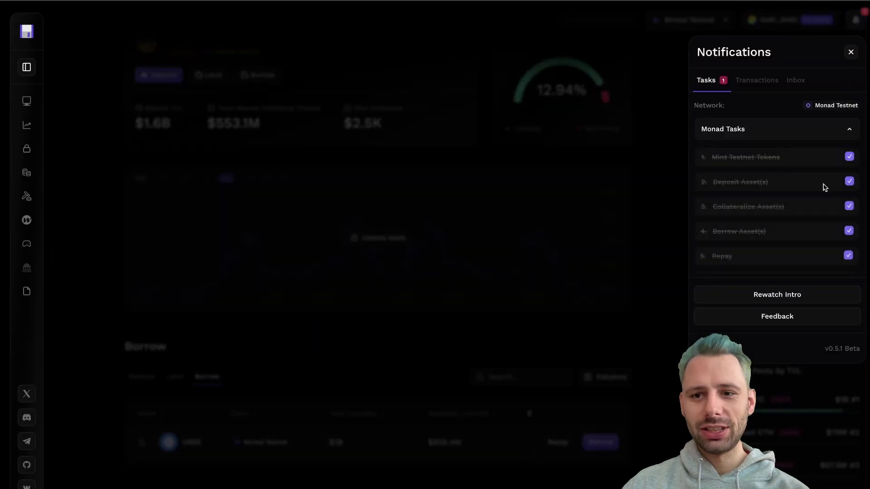
{"action": "scroll", "coordinate": [767, 214], "scroll_direction": "down", "scroll_amount": 3}
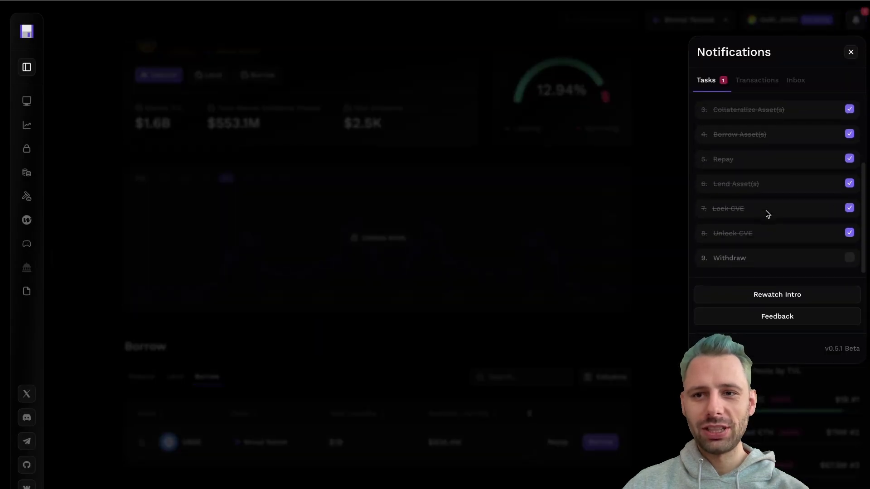
{"action": "left_click", "coordinate": [730, 259]}
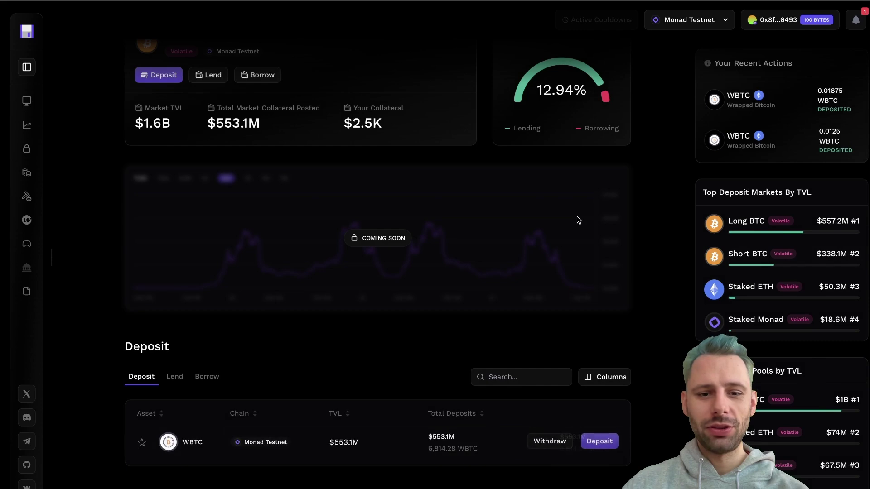
- Withdraw 25% of the WBTC balance, 0.00703152 WBTC, and sign it in the wallet
{"action": "left_click", "coordinate": [544, 447]}
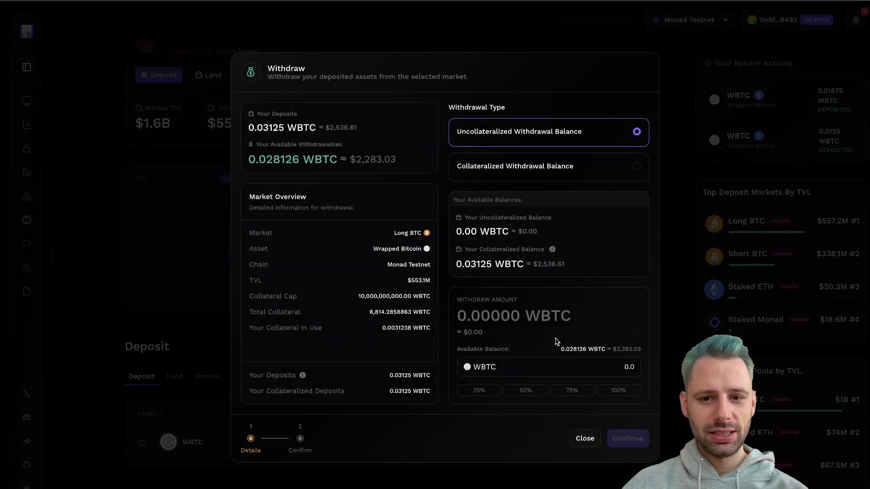
{"action": "left_click", "coordinate": [532, 392]}
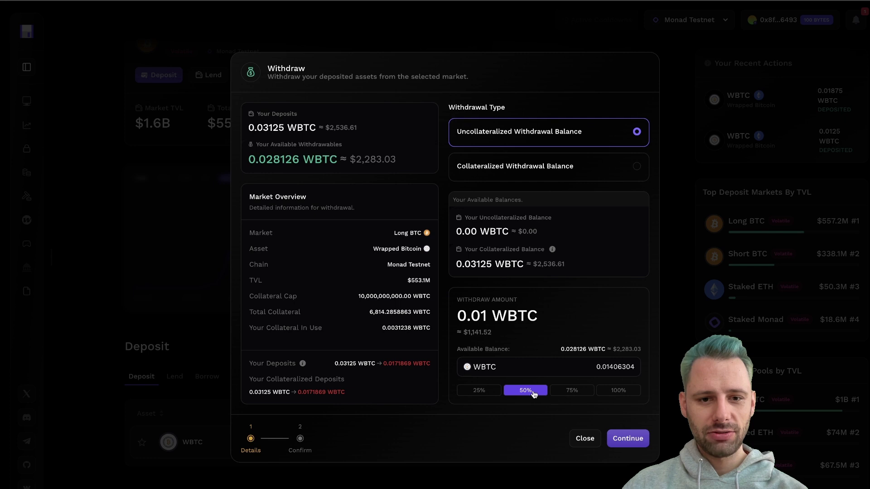
{"action": "left_click", "coordinate": [482, 392]}
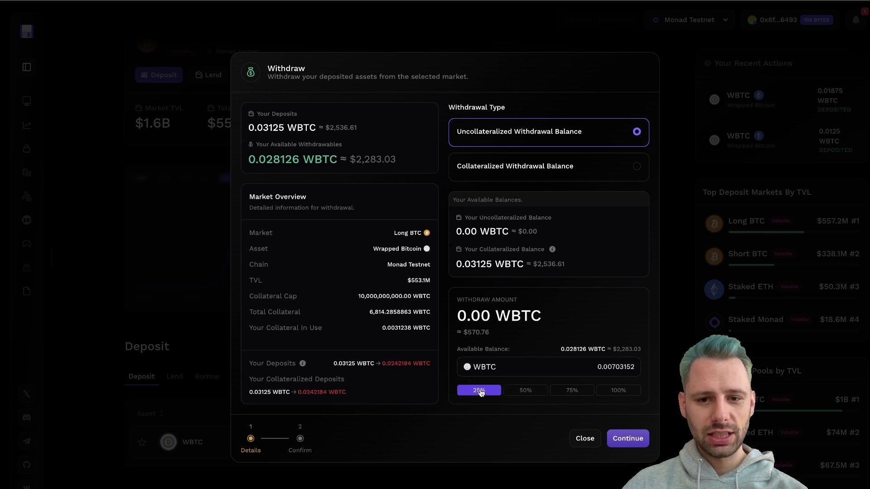
{"action": "left_click", "coordinate": [641, 442]}
{"action": "left_click", "coordinate": [481, 324]}
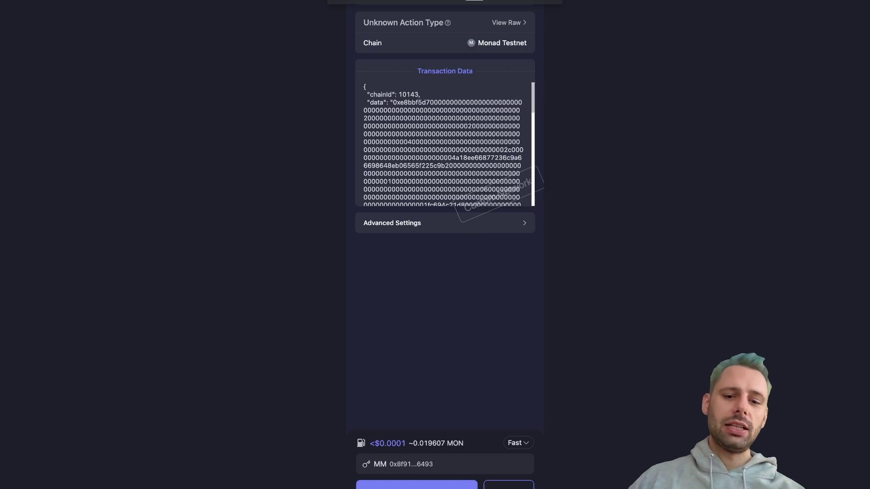
{"action": "left_click", "coordinate": [417, 485]}
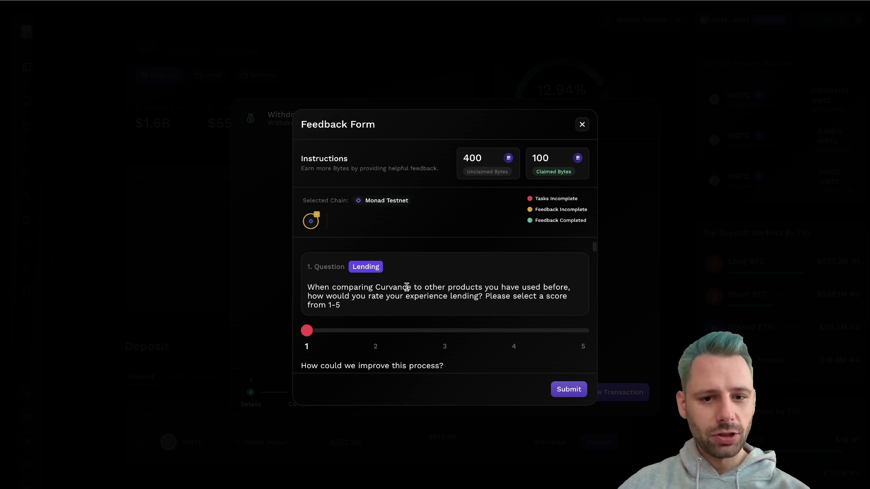
- Give the lending experience question a 3 rating and look through the remaining feedback questions
{"action": "scroll", "coordinate": [409, 284], "scroll_direction": "down", "scroll_amount": 1}
{"action": "left_click", "coordinate": [425, 312]}
{"action": "scroll", "coordinate": [426, 312], "scroll_direction": "down", "scroll_amount": 3}
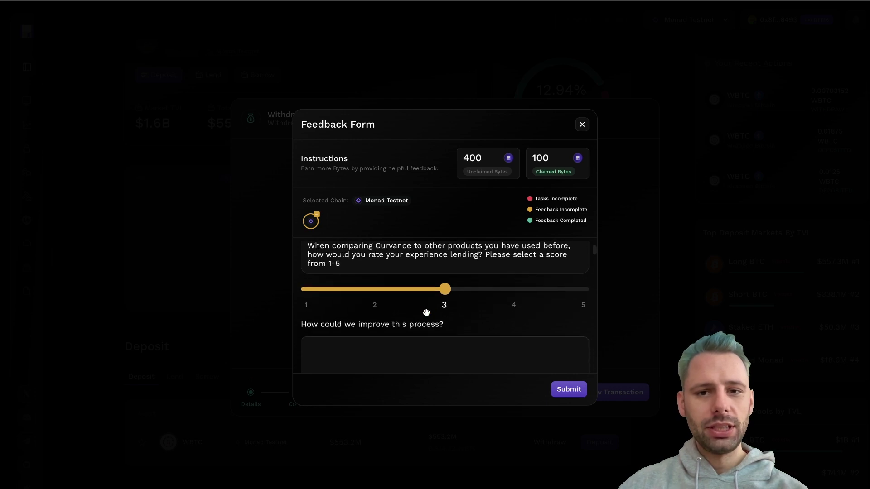
{"action": "scroll", "coordinate": [426, 310], "scroll_direction": "up", "scroll_amount": 1}
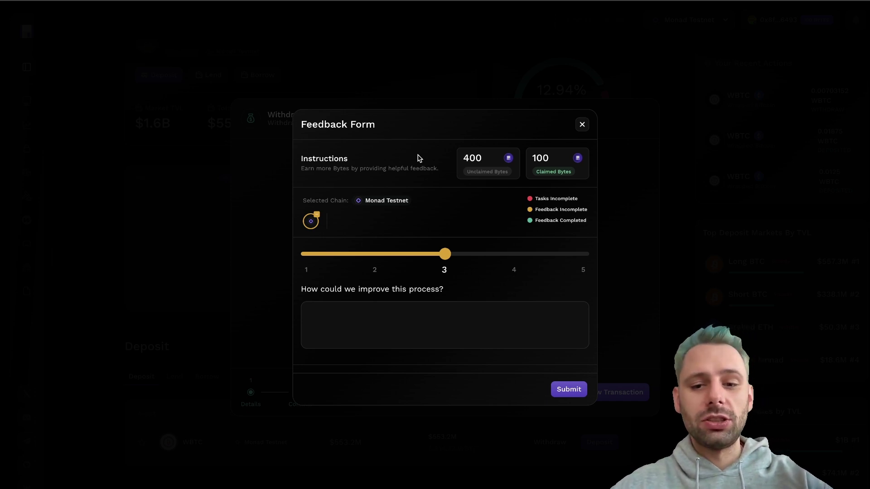
{"action": "scroll", "coordinate": [450, 326], "scroll_direction": "down", "scroll_amount": 5}
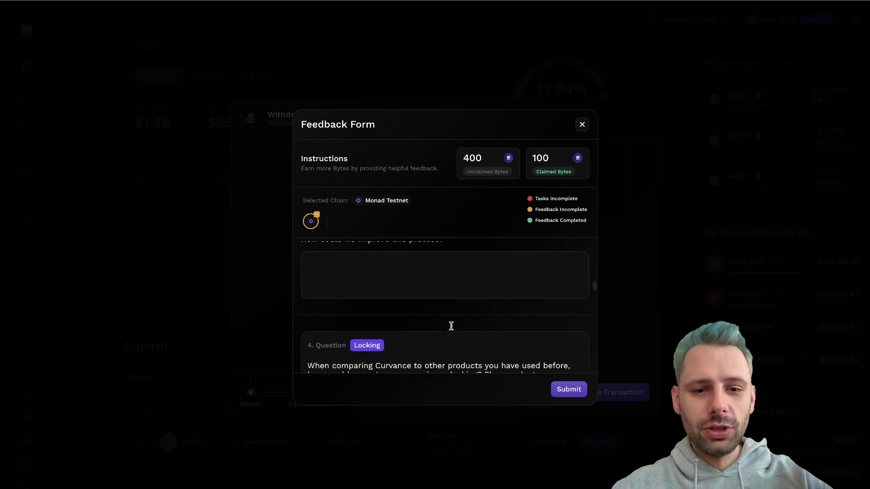
{"action": "scroll", "coordinate": [452, 329], "scroll_direction": "down", "scroll_amount": 15}
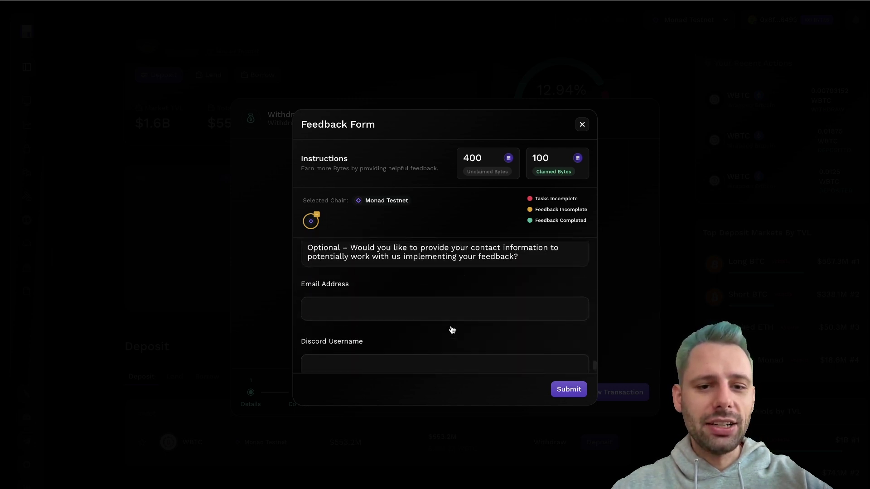
{"action": "scroll", "coordinate": [451, 326], "scroll_direction": "up", "scroll_amount": 3}
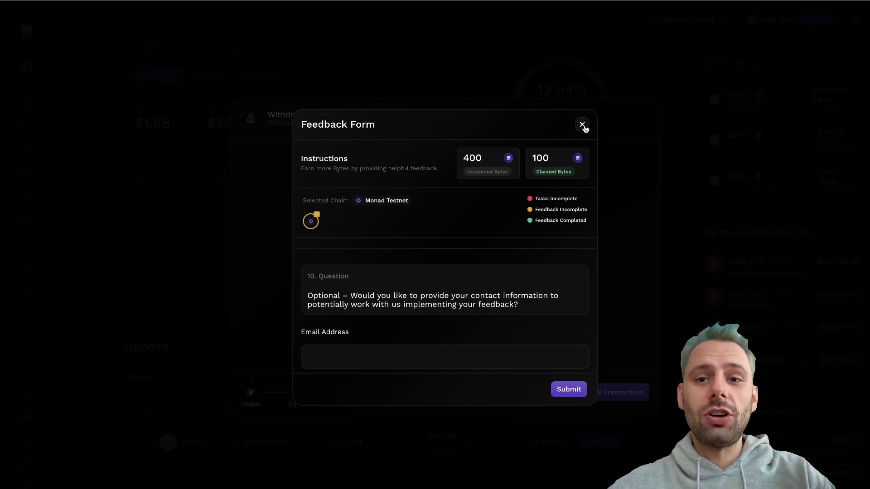
- Dismiss the Feedback Form and Transaction Submitted dialog, then view the dashboard showing 100% completed tasks
{"action": "left_click", "coordinate": [583, 124]}
{"action": "left_click", "coordinate": [687, 86]}
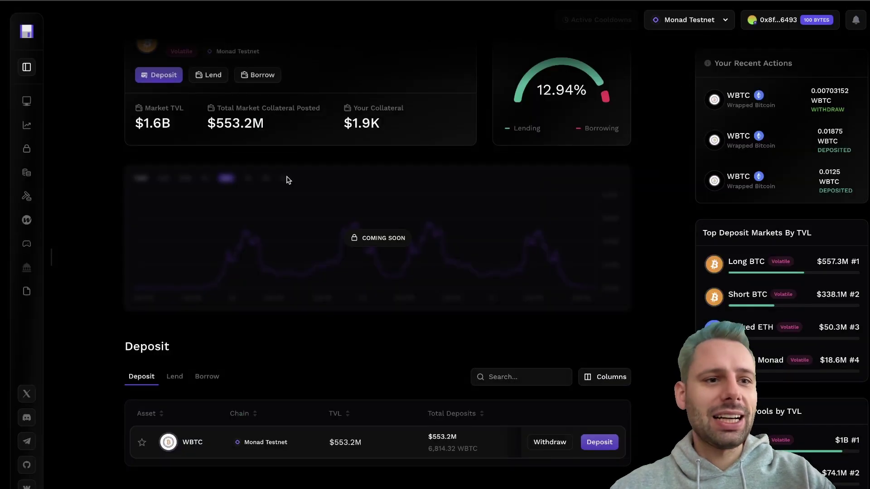
{"action": "left_click", "coordinate": [28, 29]}
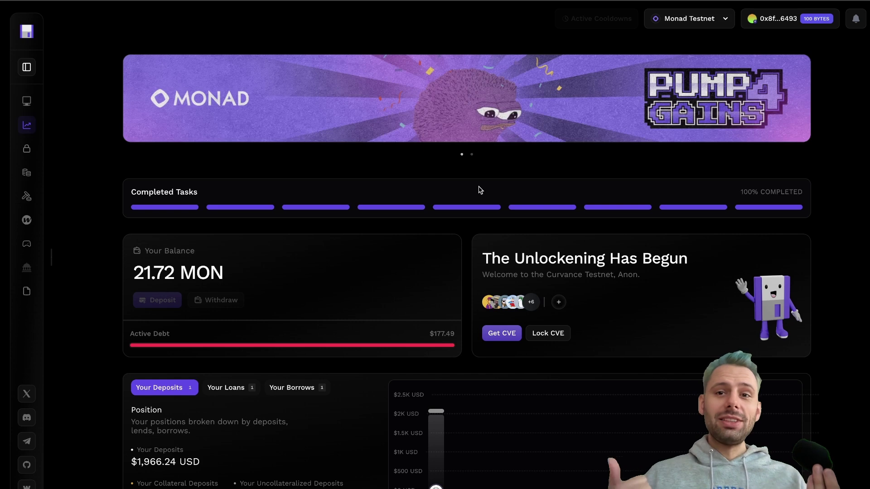